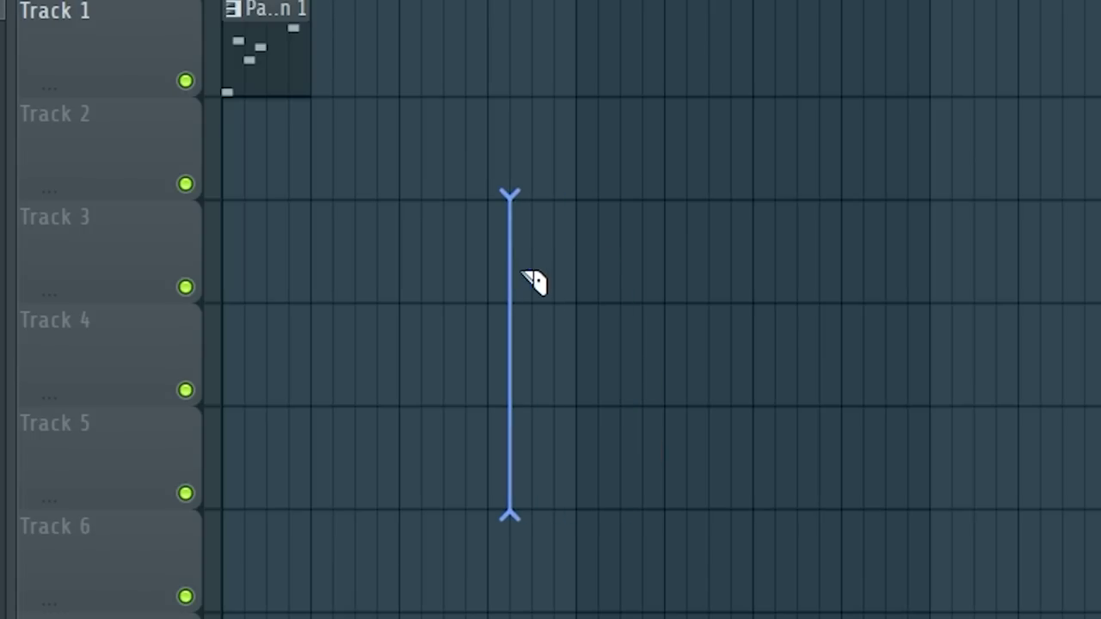
{"action": "left_click_drag", "start_coordinate": [541, 265], "coordinate": [551, 266]}
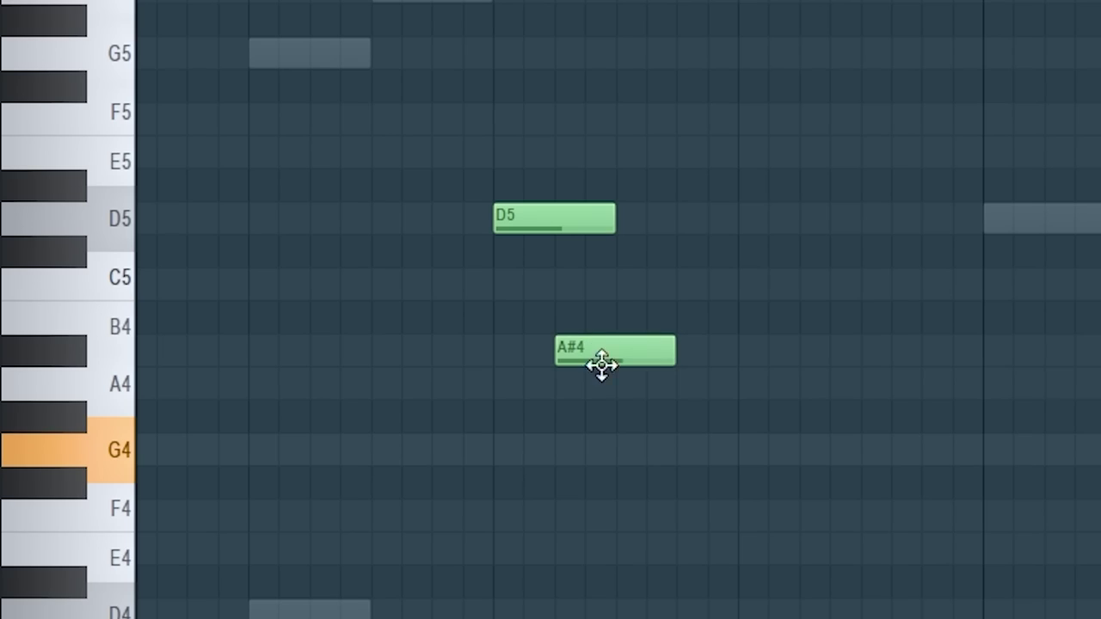
Step: Add an A4 note directly after the A#4 note in the melody
{"action": "left_click", "coordinate": [623, 384]}
{"action": "scroll", "coordinate": [600, 384], "scroll_direction": "down", "scroll_amount": 2}
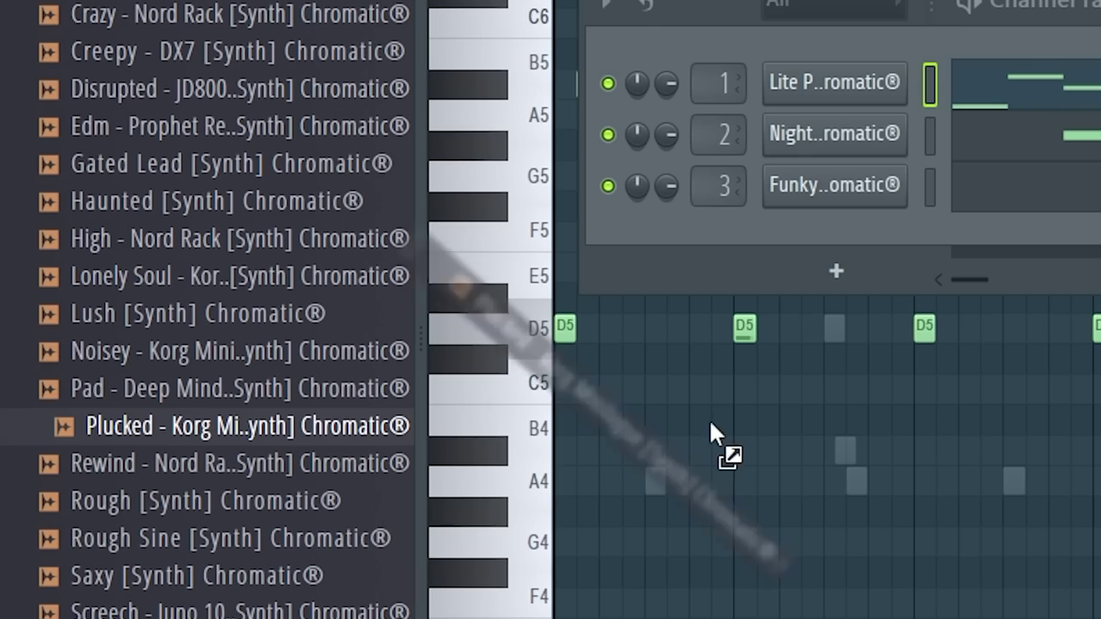
Step: Load the Plucked Korg [Synth] Chromatic sample as a new channel below Funky in the channel rack
{"action": "left_click_drag", "start_coordinate": [709, 418], "coordinate": [805, 240]}
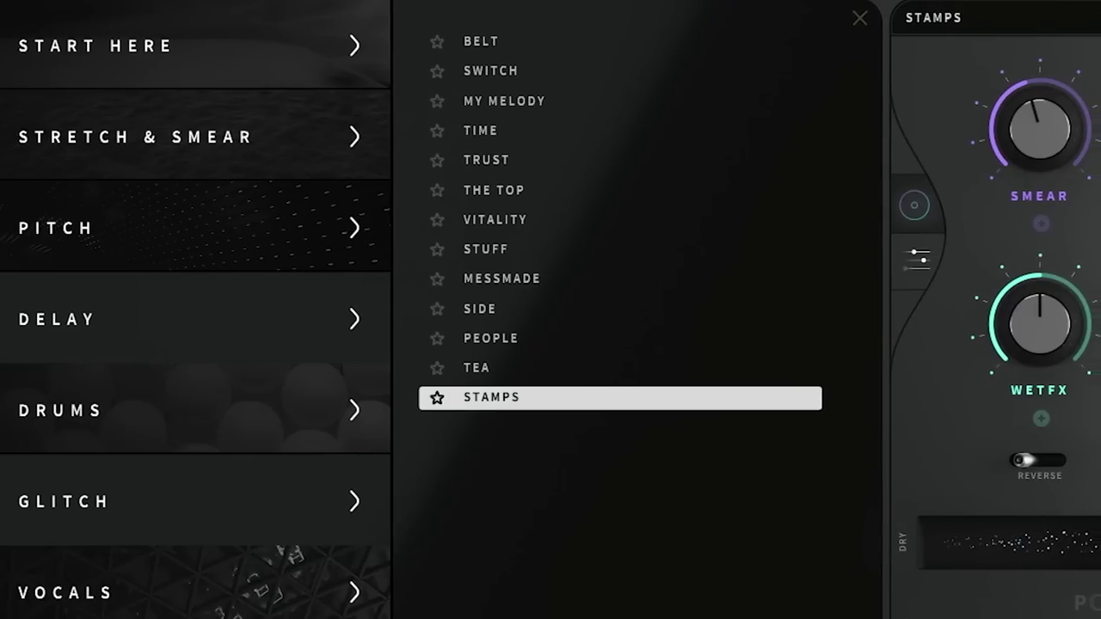
{"action": "scroll", "coordinate": [215, 395], "scroll_direction": "down", "scroll_amount": 3}
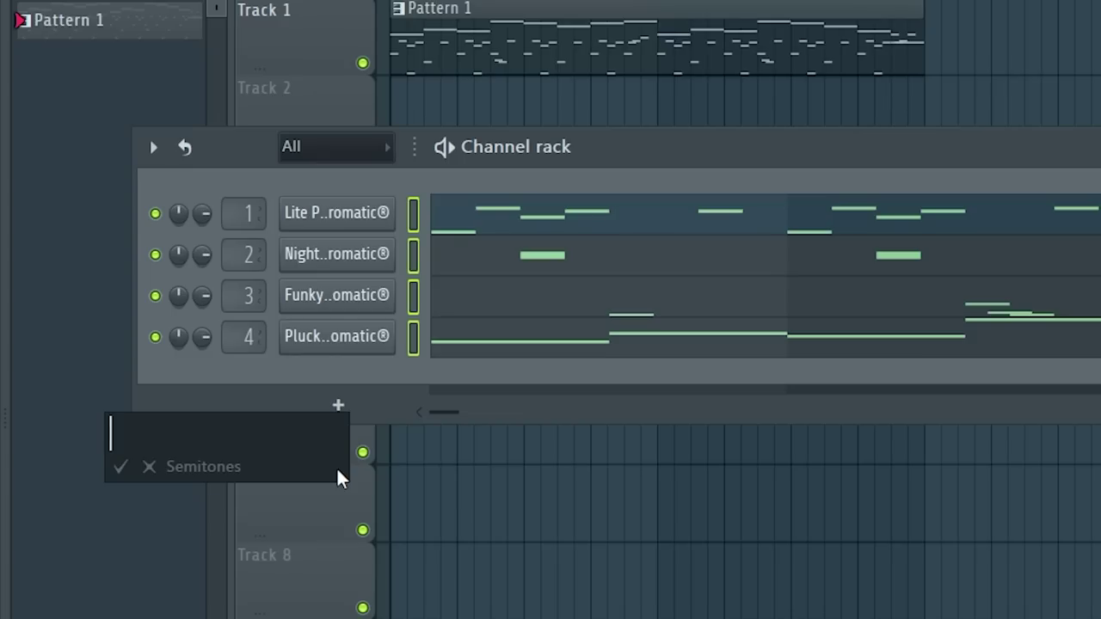
Step: Transpose the notes of all four selected melody channels by semitones and play the result
{"action": "key", "text": "Return"}
{"action": "key", "text": "space"}
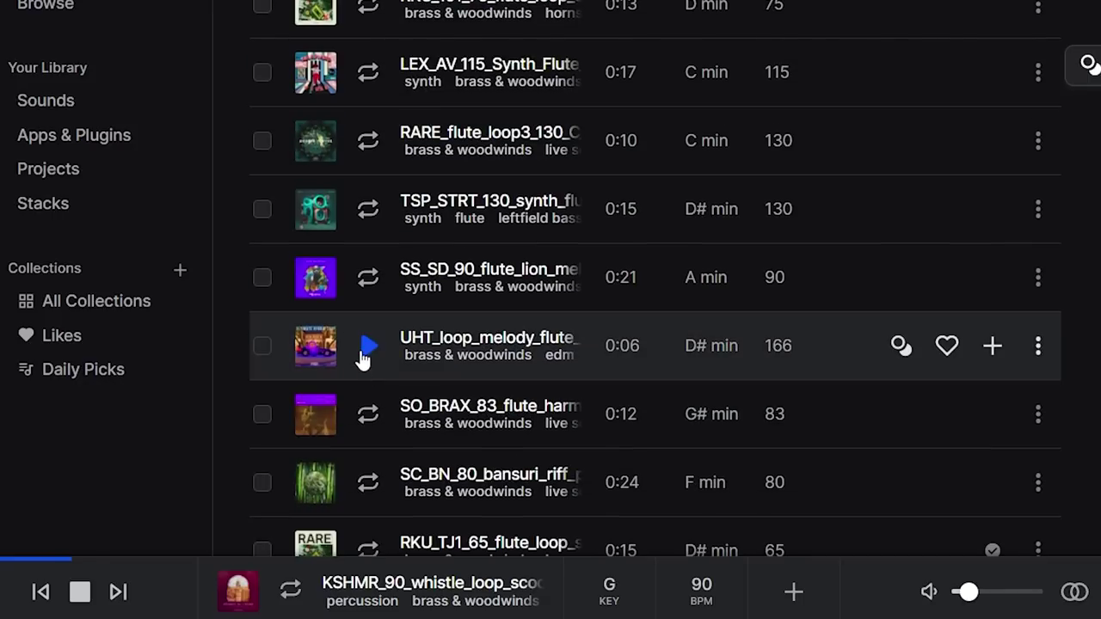
Step: Preview flute melody loops in the online sample library
{"action": "left_click", "coordinate": [368, 290]}
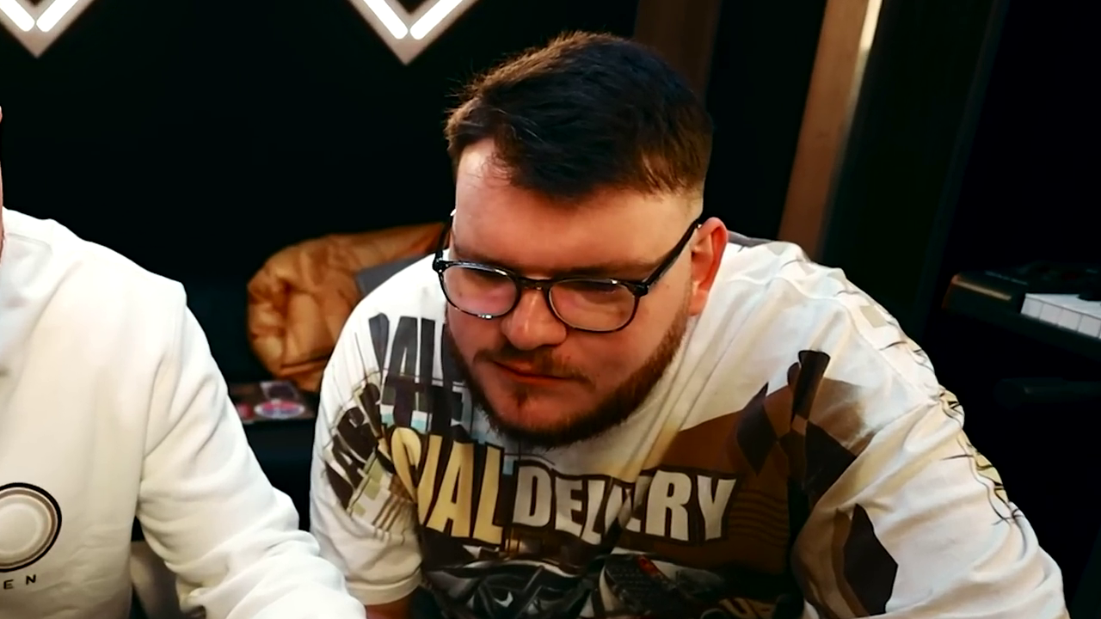
{"action": "left_click", "coordinate": [368, 141]}
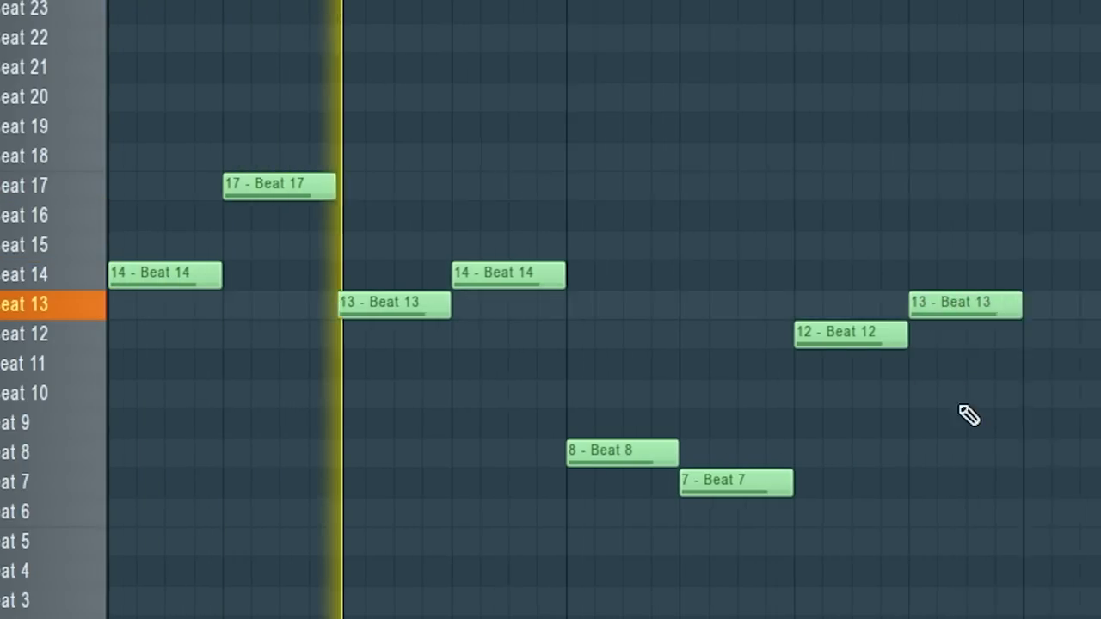
{"action": "scroll", "coordinate": [969, 416], "scroll_direction": "down", "scroll_amount": 1}
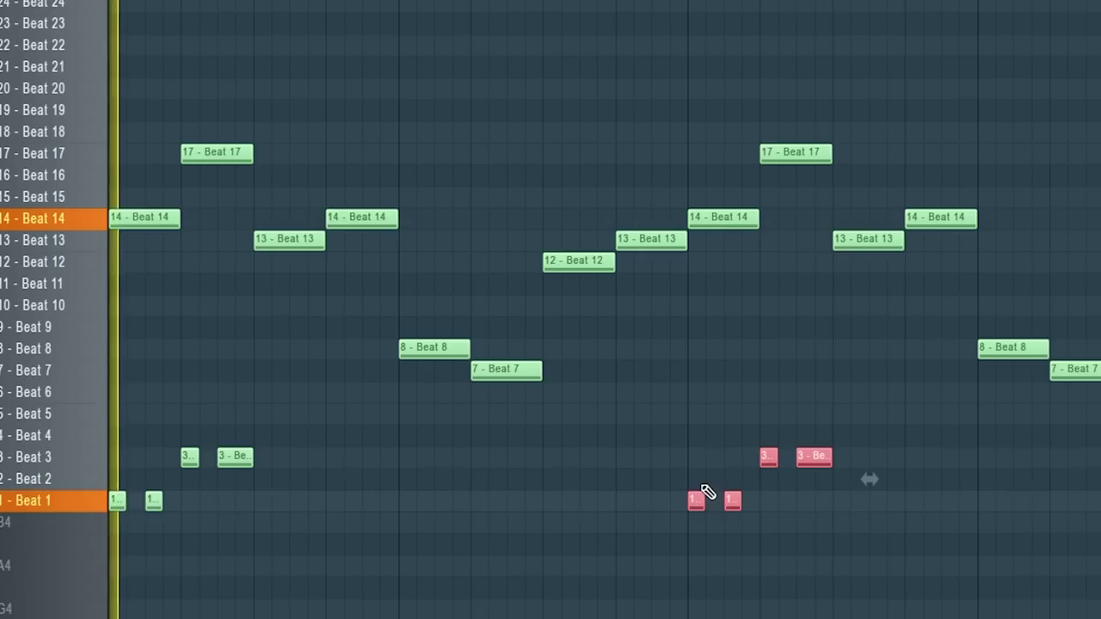
{"action": "scroll", "coordinate": [837, 483], "scroll_direction": "down", "scroll_amount": 5}
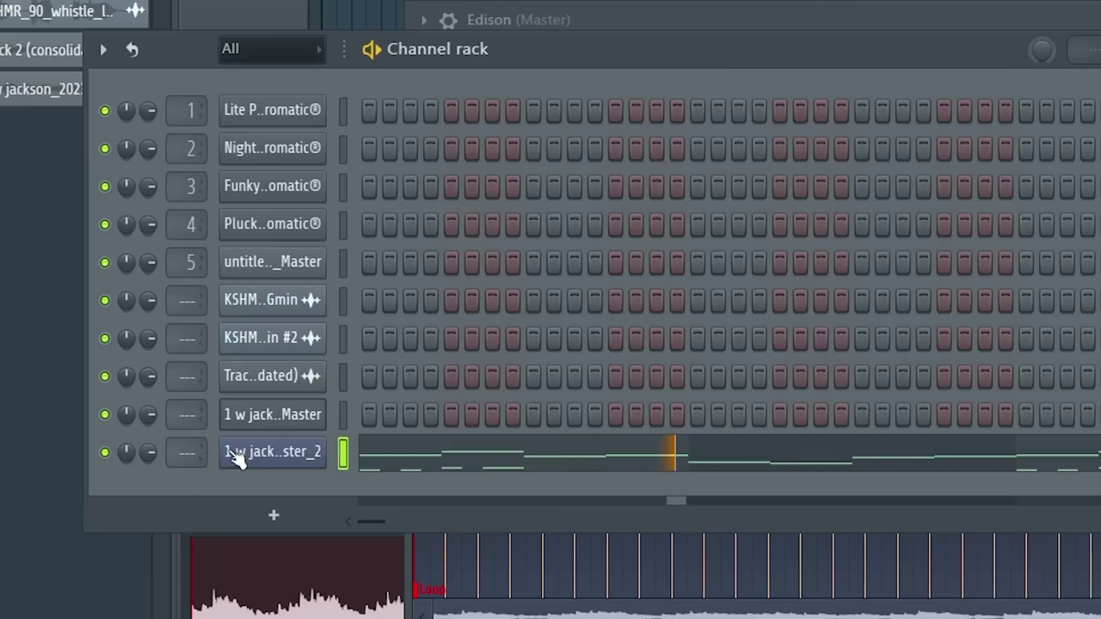
Step: Open the last sliced-sample channel in the channel rack
{"action": "left_click", "coordinate": [237, 458]}
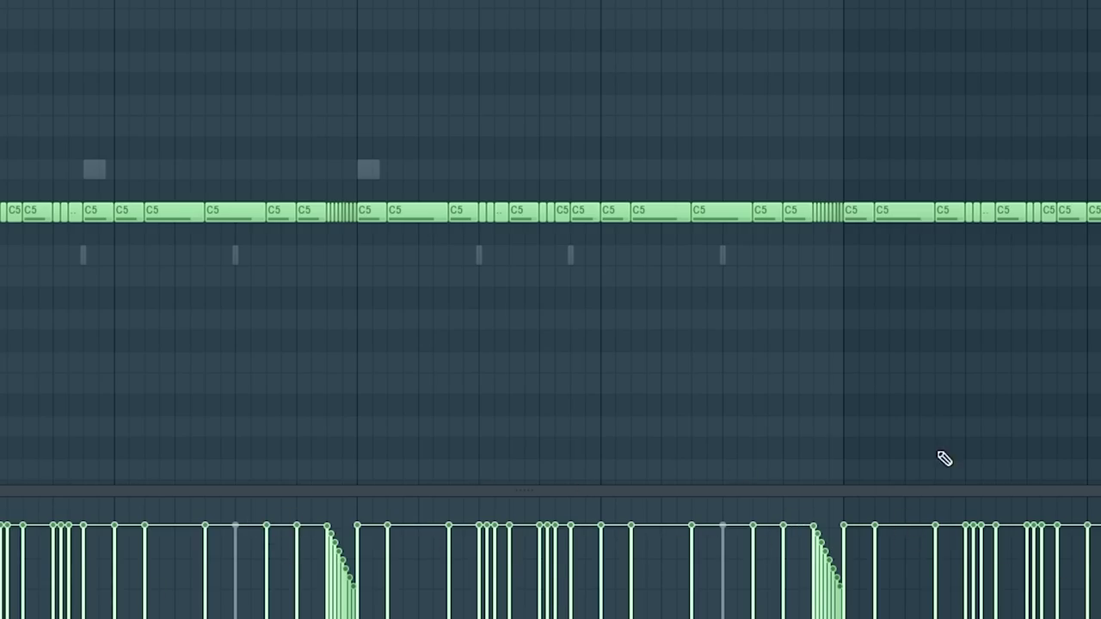
Step: Select all C5 notes of the pattern in the piano roll
{"action": "key", "text": "ctrl+a"}
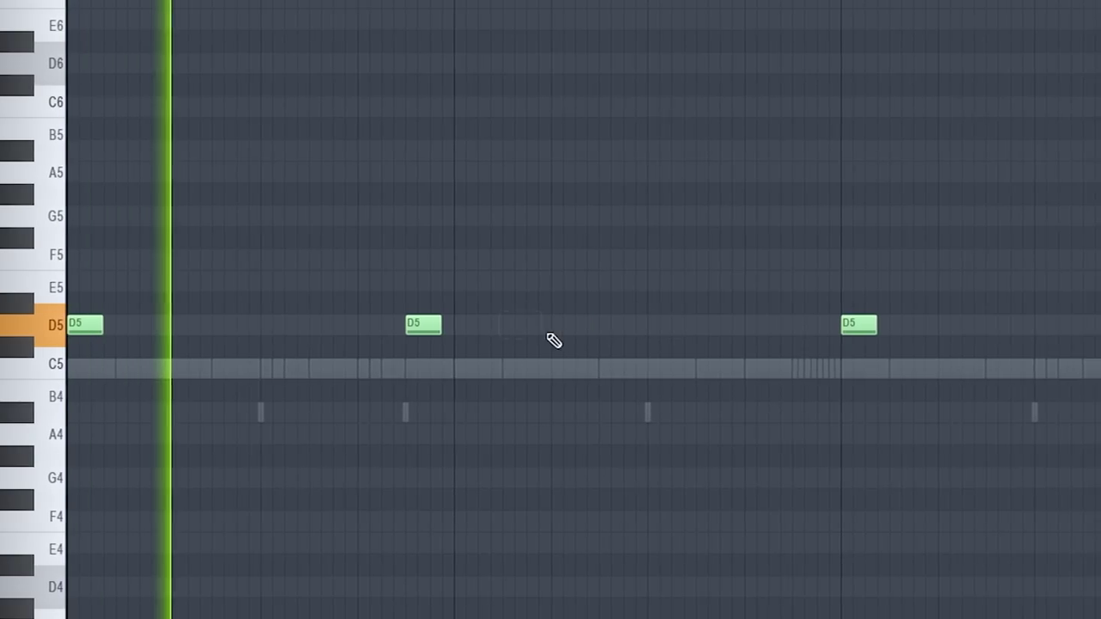
Step: Add a D5 note, an A#5 note just before the next bar, and two further D5 notes to the pattern
{"action": "left_click", "coordinate": [549, 333]}
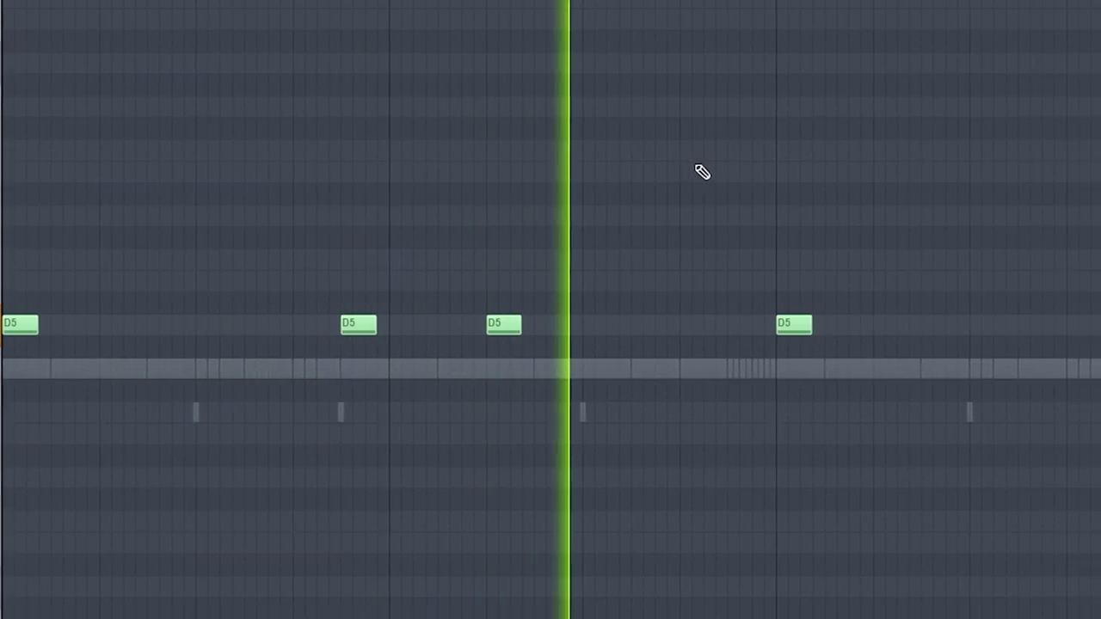
{"action": "left_click", "coordinate": [733, 151]}
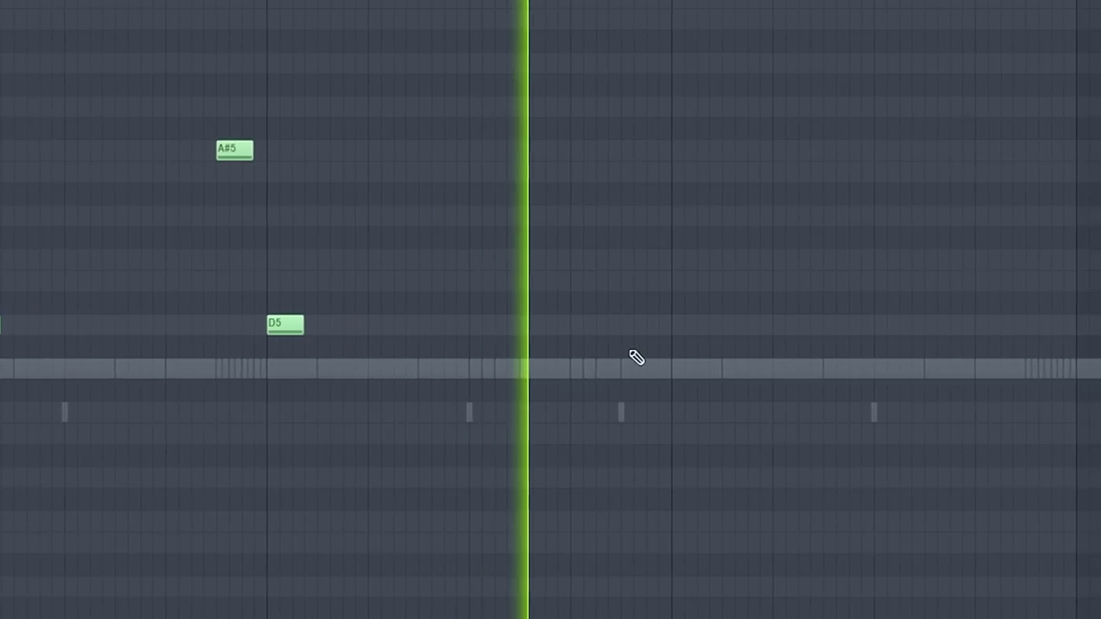
{"action": "left_click", "coordinate": [653, 331]}
{"action": "left_click", "coordinate": [802, 331]}
{"action": "scroll", "coordinate": [782, 335], "scroll_direction": "down", "scroll_amount": 2}
{"action": "scroll", "coordinate": [770, 334], "scroll_direction": "up", "scroll_amount": 2}
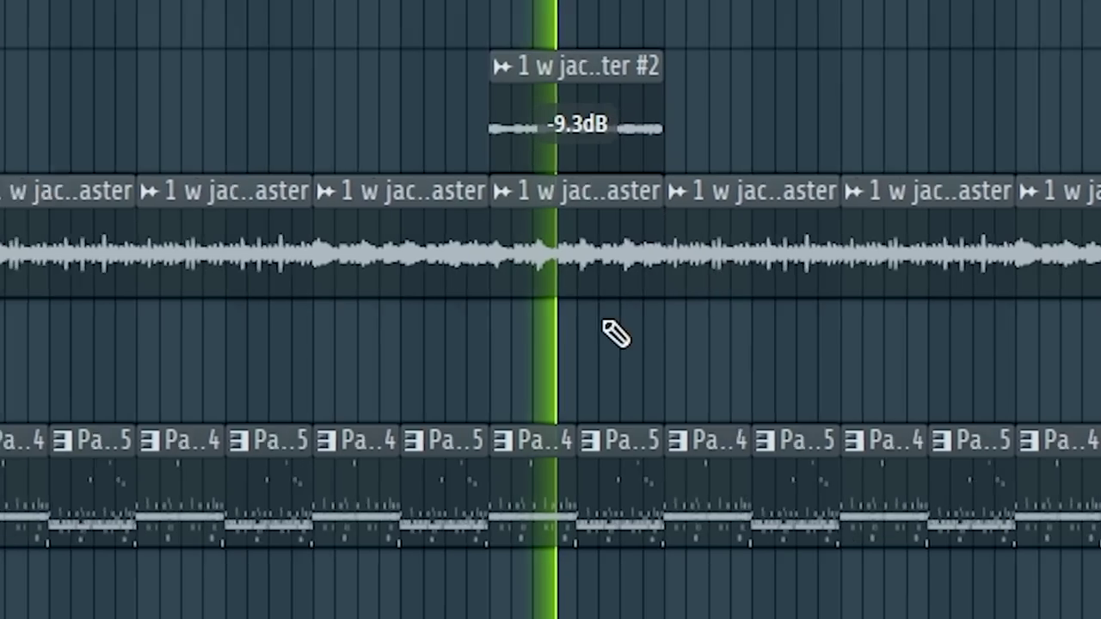
{"action": "scroll", "coordinate": [698, 128], "scroll_direction": "up", "scroll_amount": 3}
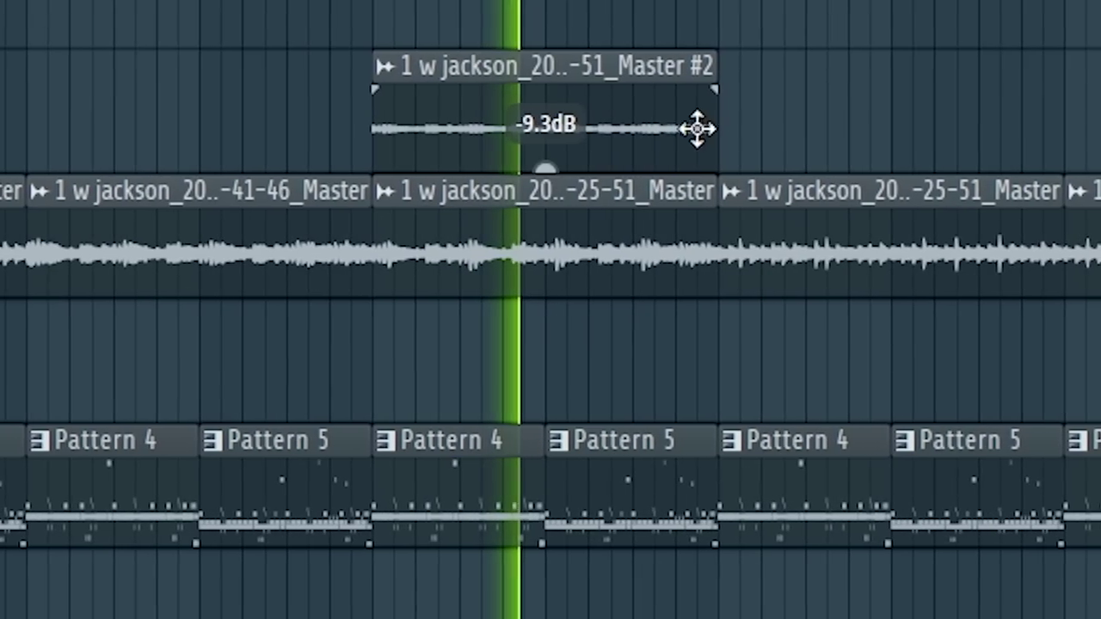
{"action": "scroll", "coordinate": [629, 246], "scroll_direction": "down", "scroll_amount": 3}
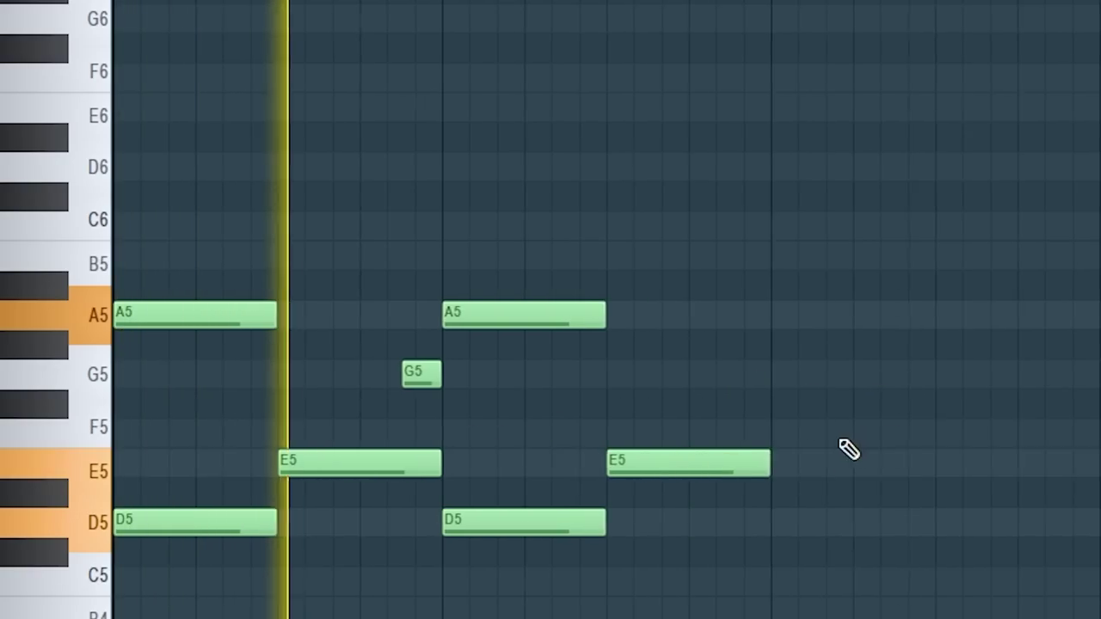
Step: Duplicate the chord and melody notes directly after themselves and vary the melody notes in the copy
{"action": "scroll", "coordinate": [848, 449], "scroll_direction": "down", "scroll_amount": 3}
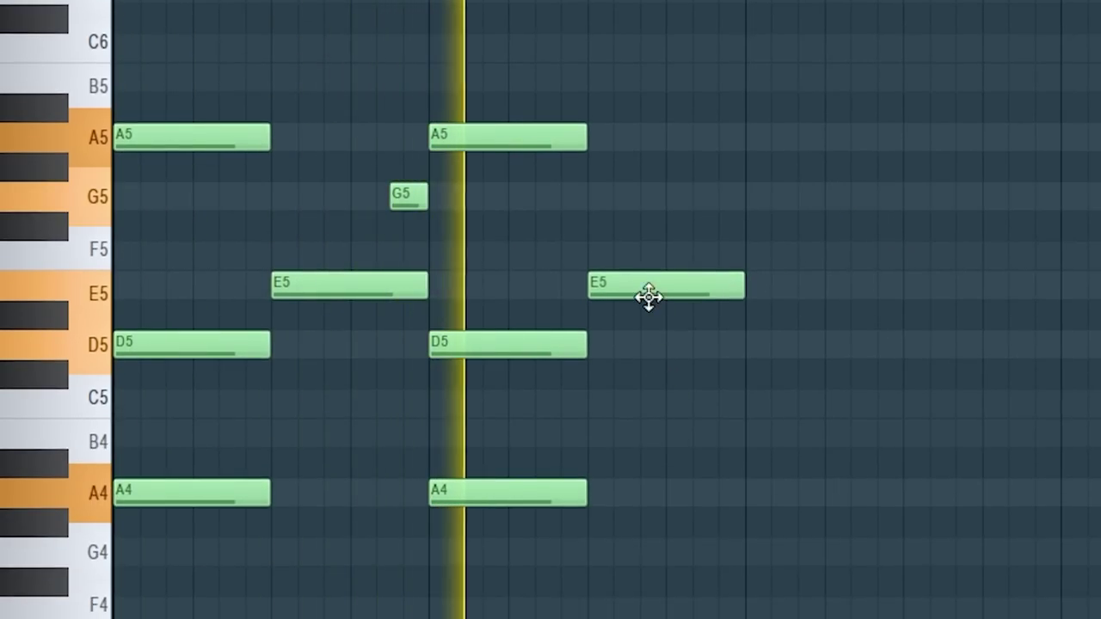
{"action": "key", "text": "ctrl+b"}
{"action": "left_click_drag", "start_coordinate": [836, 348], "coordinate": [803, 352]}
{"action": "left_click", "coordinate": [695, 319]}
Step: Apply the Strumizer to the selected chord notes with Preserve end enabled
{"action": "scroll", "coordinate": [347, 229], "scroll_direction": "down", "scroll_amount": 2}
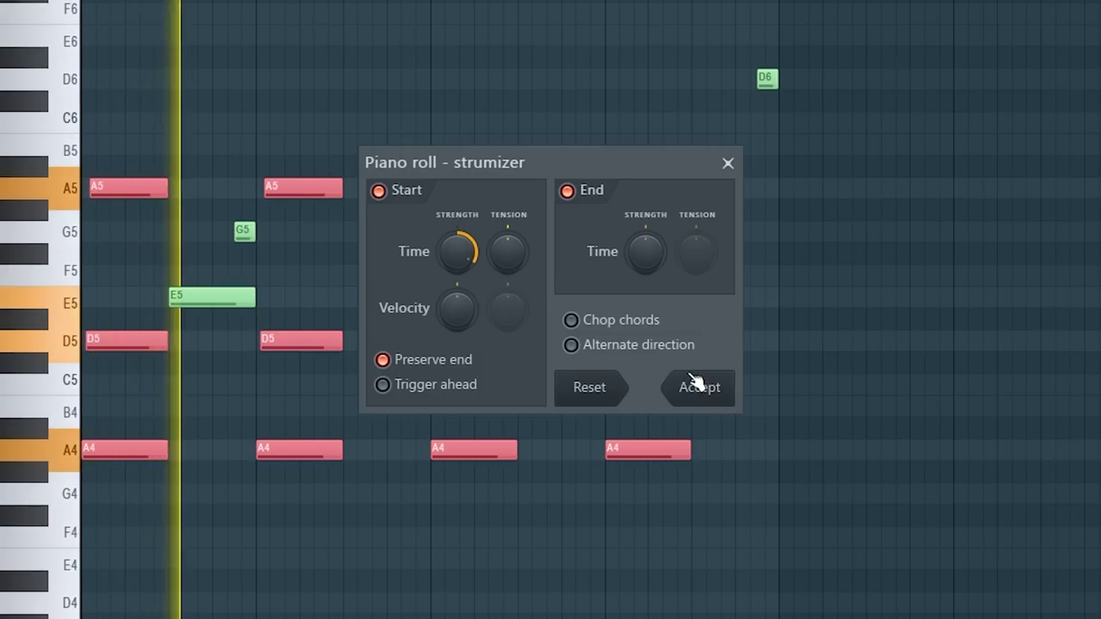
{"action": "left_click", "coordinate": [697, 386]}
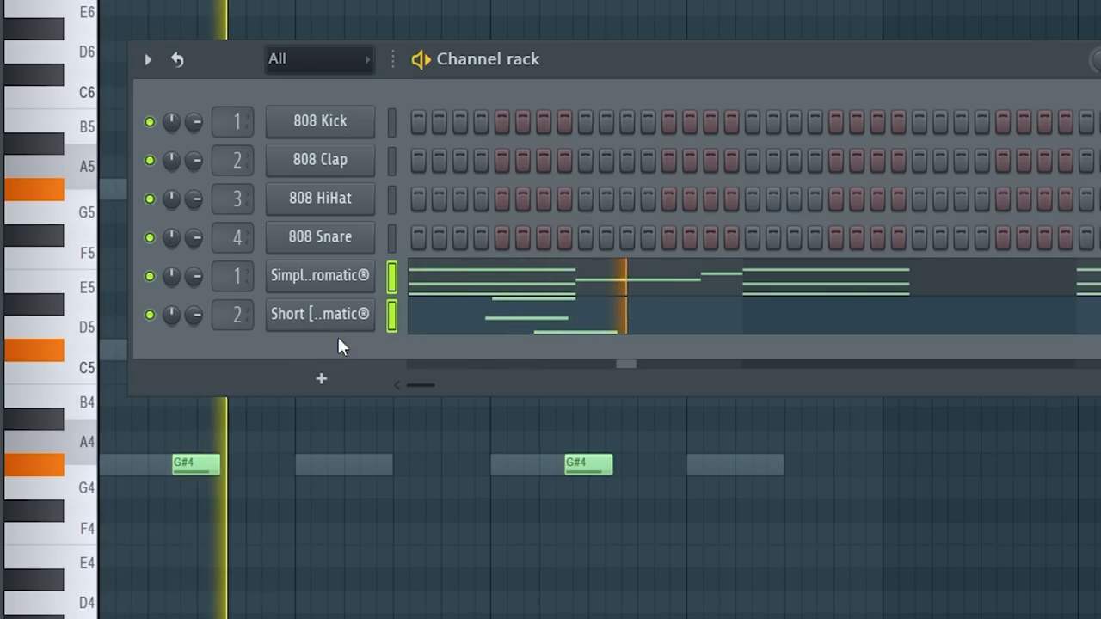
Step: Toggle the channel rack and audition the D#5 key against the ghosted chord notes
{"action": "key", "text": "F6"}
{"action": "left_click", "coordinate": [10, 2]}
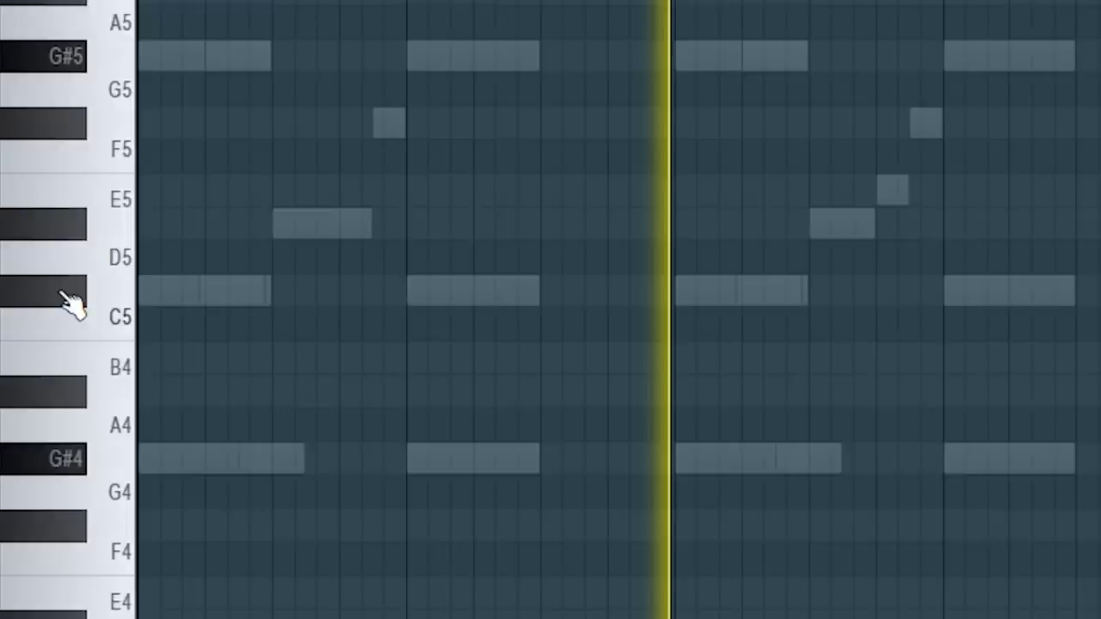
{"action": "left_click", "coordinate": [66, 233]}
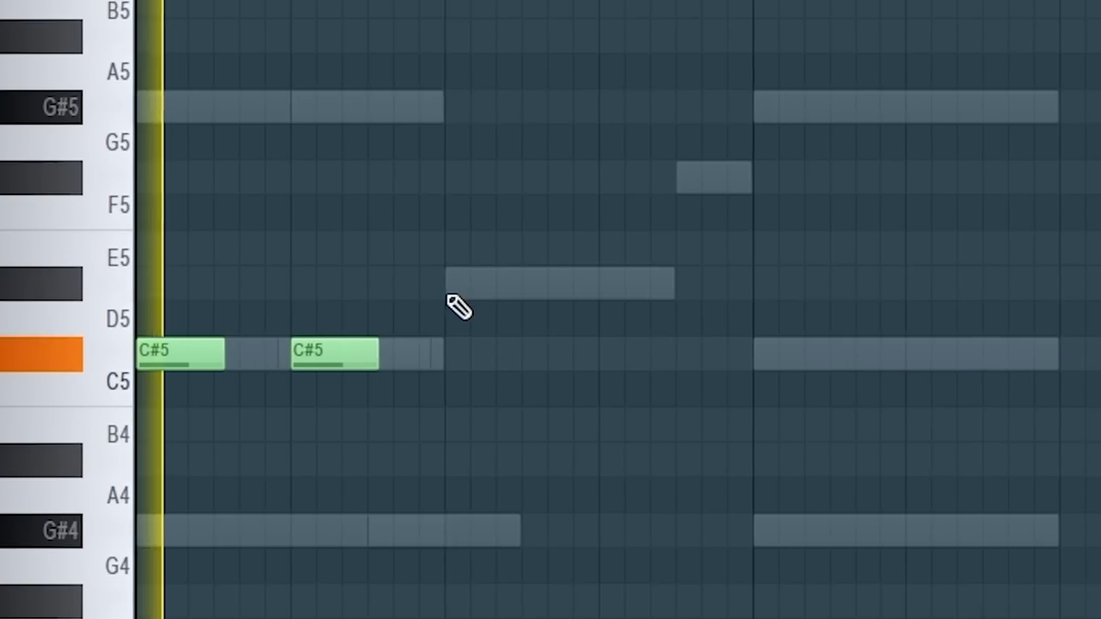
Step: Continue the C#5 notes with a D#5 note at the start of the ghosted D#5 note and two more notes after it
{"action": "left_click", "coordinate": [445, 285]}
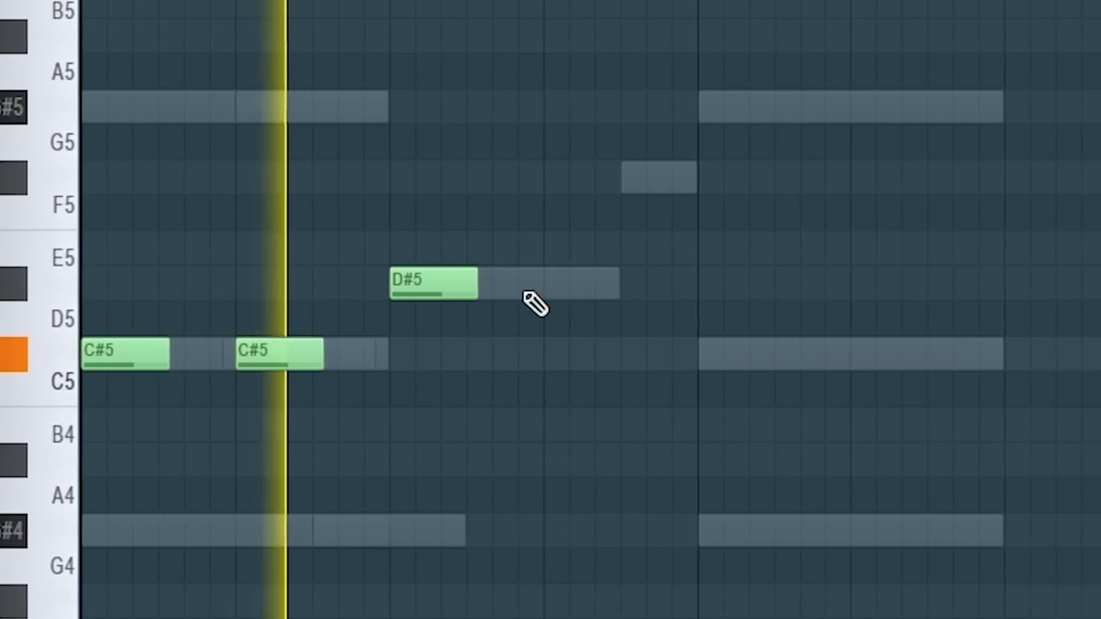
{"action": "left_click", "coordinate": [489, 250]}
{"action": "left_click", "coordinate": [602, 288]}
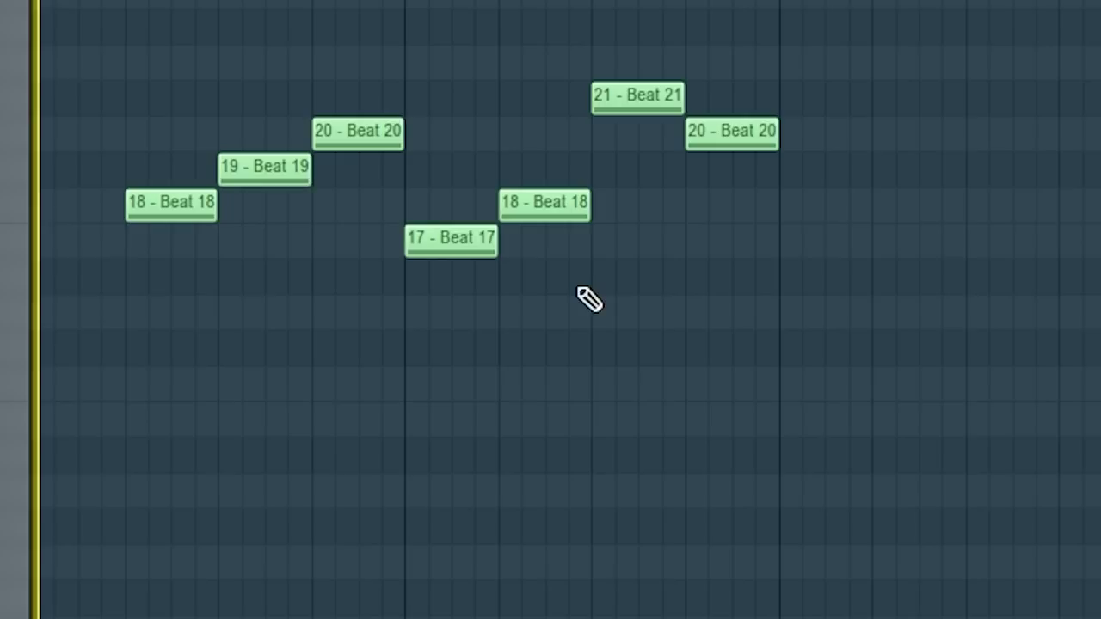
{"action": "scroll", "coordinate": [590, 300], "scroll_direction": "up", "scroll_amount": 3}
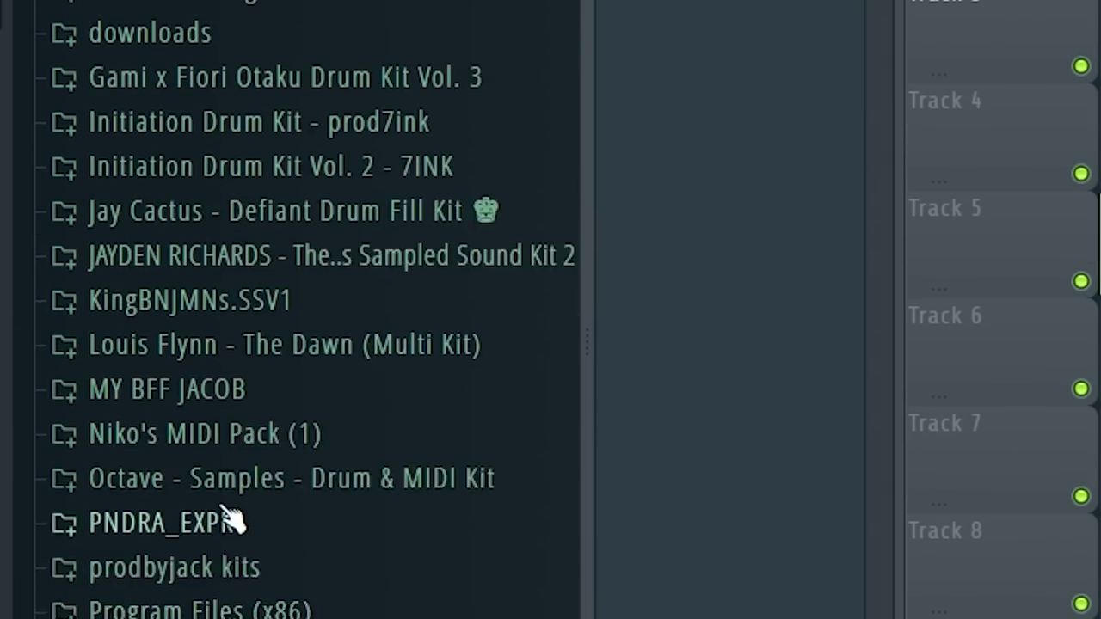
{"action": "scroll", "coordinate": [249, 508], "scroll_direction": "up", "scroll_amount": 1}
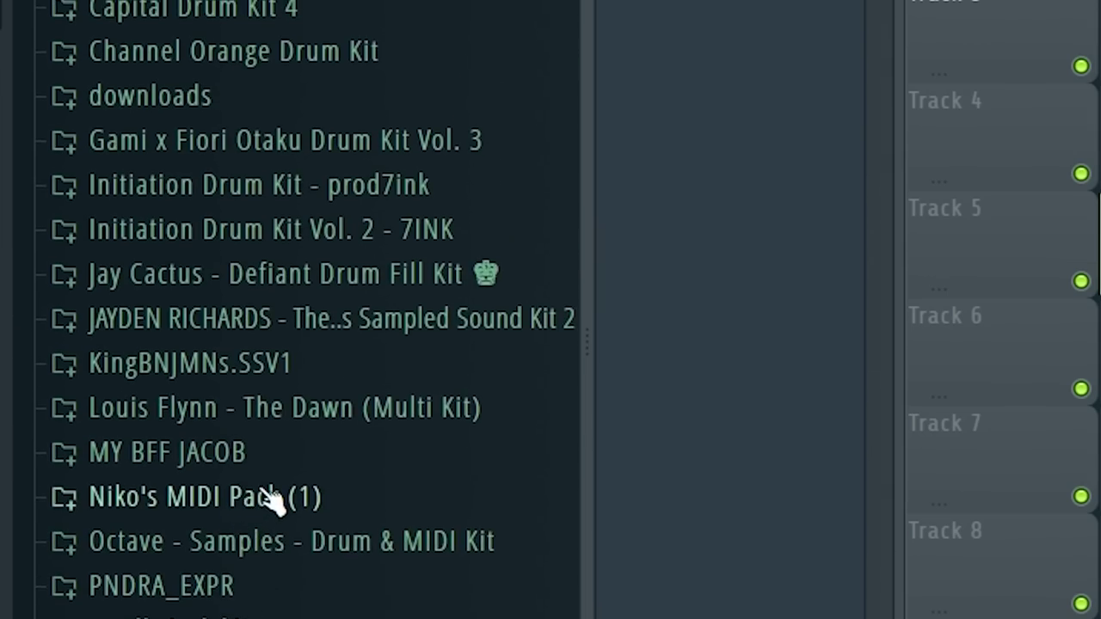
{"action": "scroll", "coordinate": [271, 498], "scroll_direction": "up", "scroll_amount": 4}
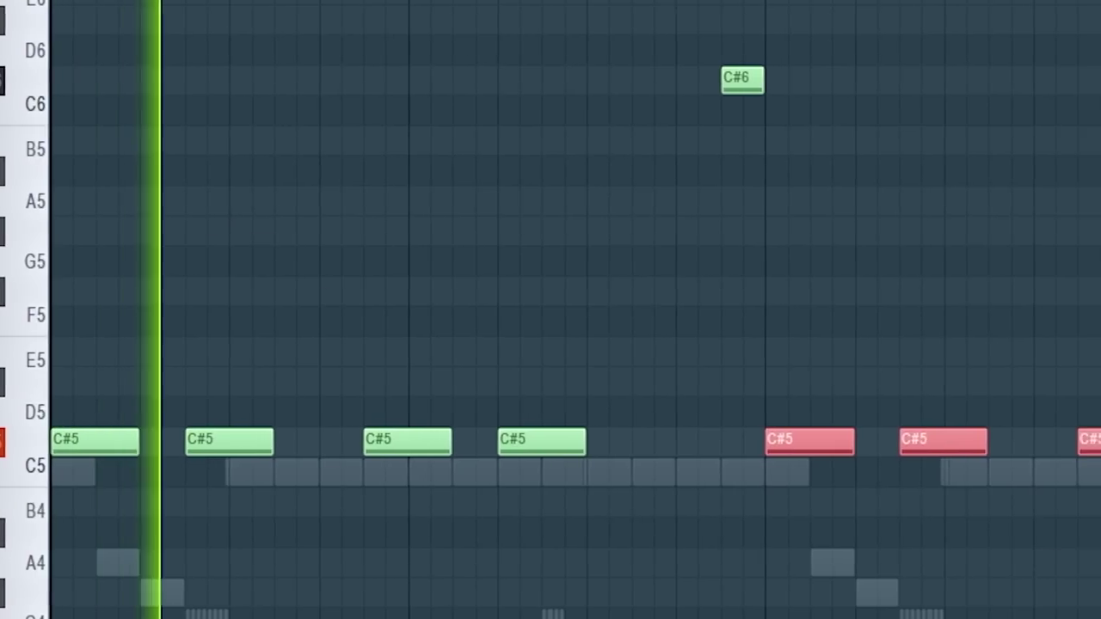
Step: Move the third copied C#5 note up to F#5 and slightly earlier
{"action": "left_click_drag", "start_coordinate": [1028, 440], "coordinate": [920, 315]}
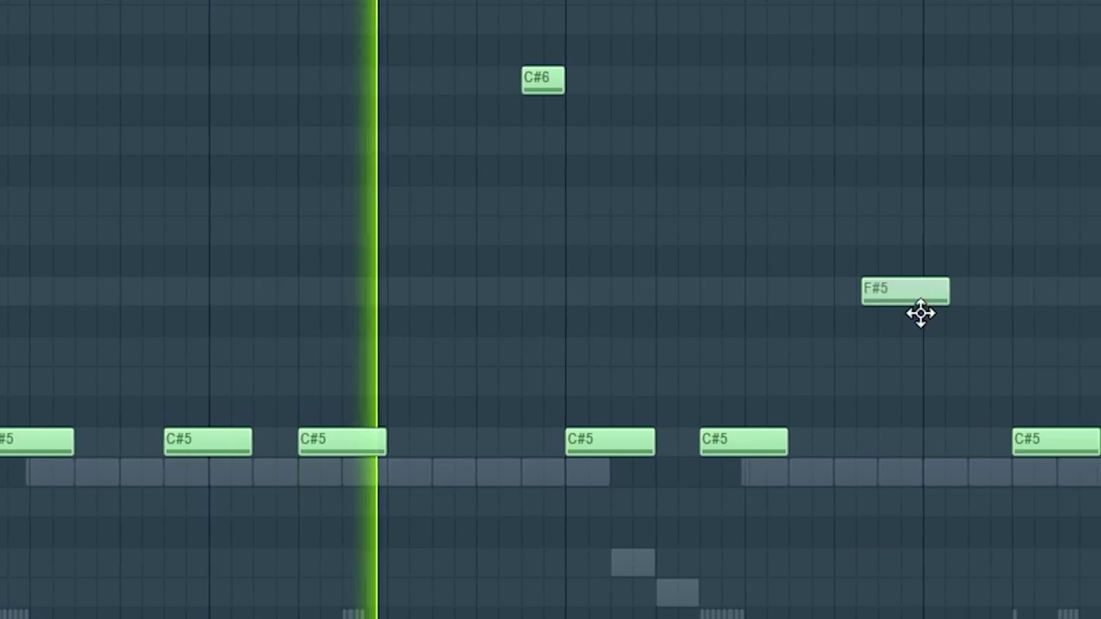
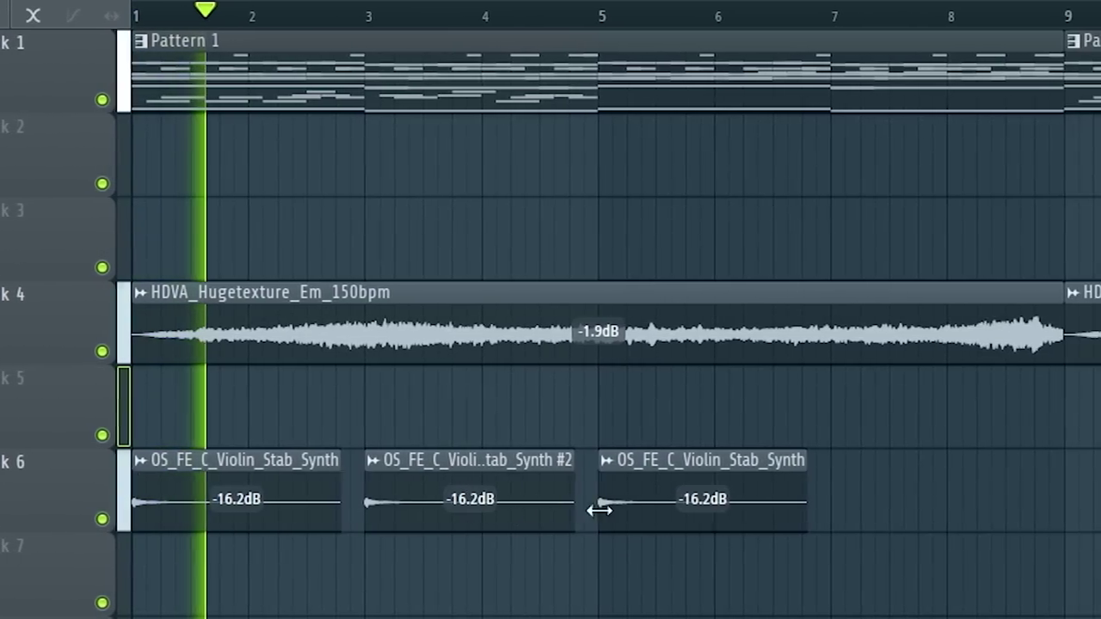
Step: Place another OS_FE_C_Violin_Stab_Synth clip at bar 7 on track 6
{"action": "left_click", "coordinate": [854, 494]}
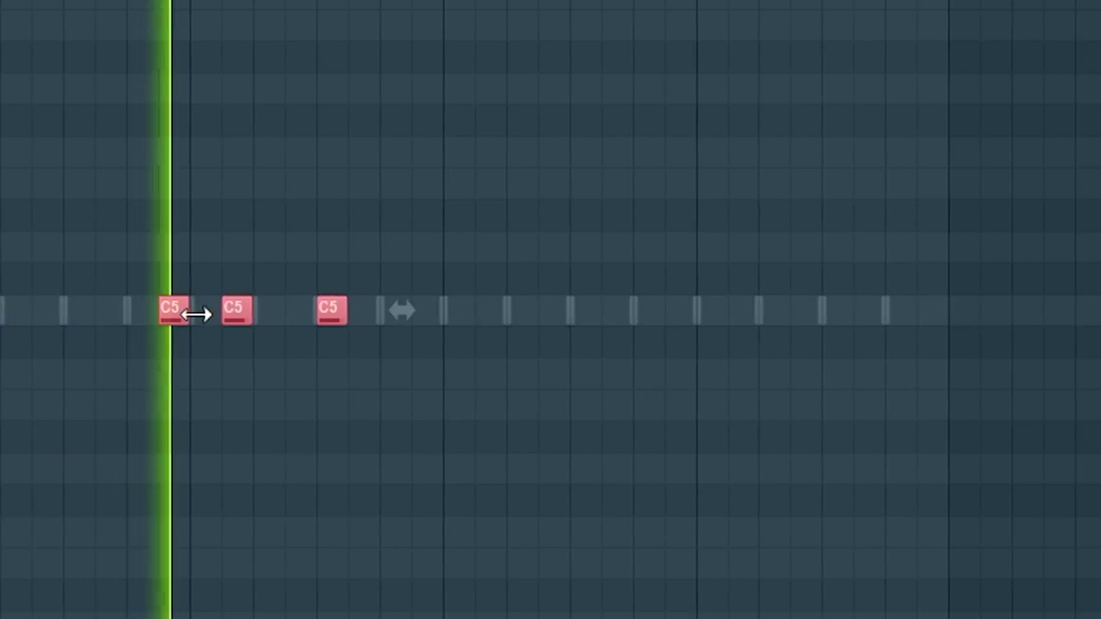
Step: Adjust the length of the three selected C5 notes in the piano roll
{"action": "left_click_drag", "start_coordinate": [197, 313], "coordinate": [373, 315]}
{"action": "left_click_drag", "start_coordinate": [341, 430], "coordinate": [281, 430]}
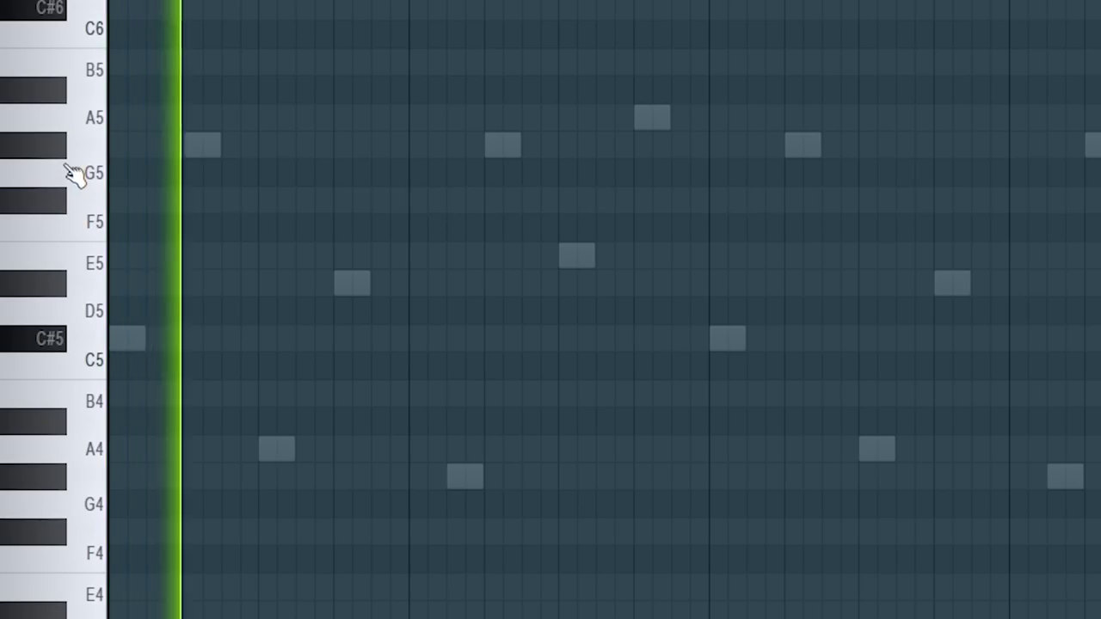
Step: Audition the G#5, E5 and F#5 keys against the ghosted notes while toggling playback
{"action": "left_click", "coordinate": [49, 147]}
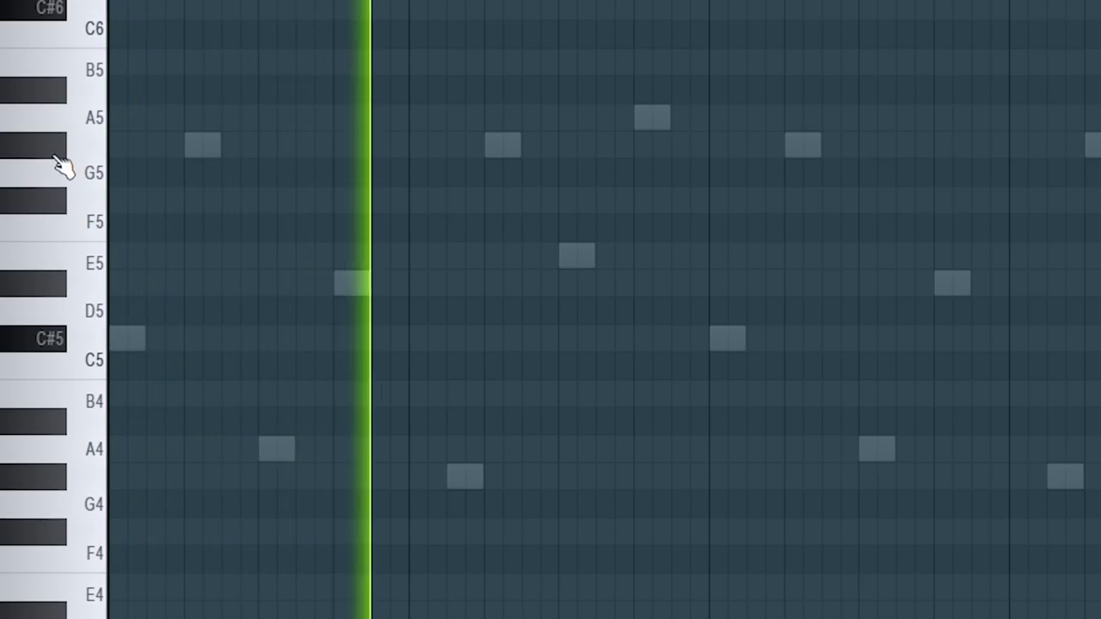
{"action": "left_click", "coordinate": [52, 258]}
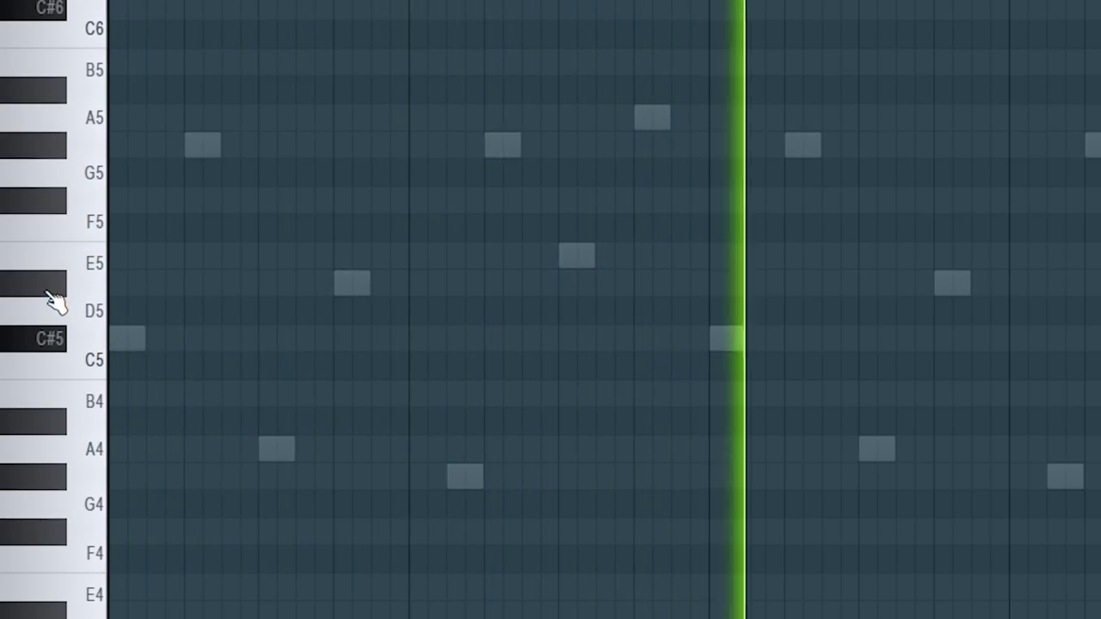
{"action": "key", "text": "space"}
{"action": "left_click", "coordinate": [67, 201]}
{"action": "key", "text": "space"}
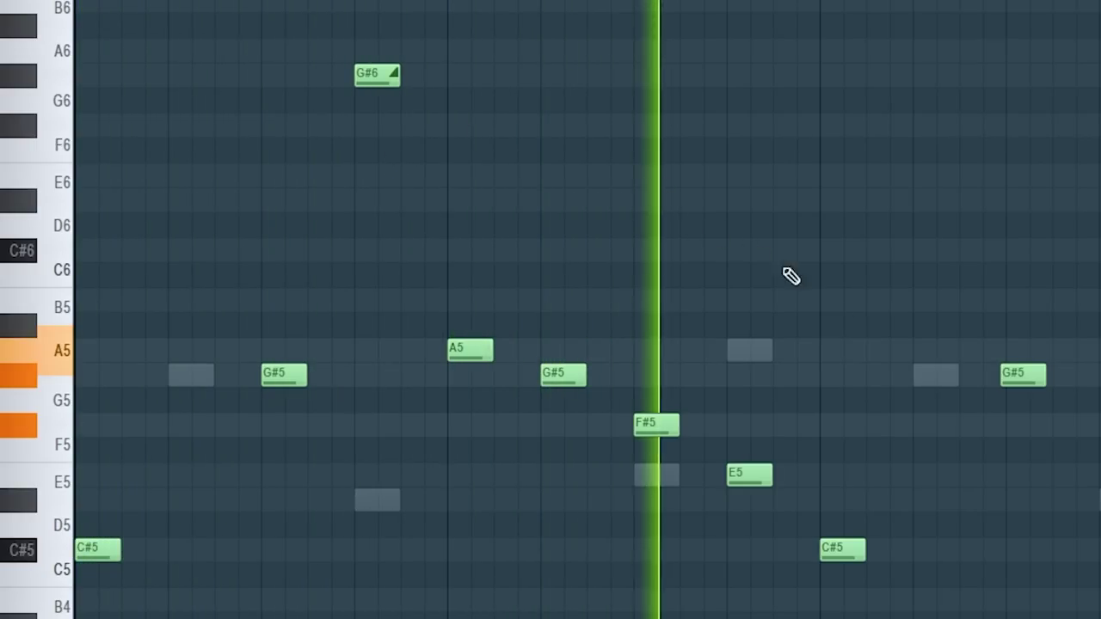
Step: Place a D#5 note over the second ghosted D#5 note of the first bar
{"action": "scroll", "coordinate": [791, 275], "scroll_direction": "down", "scroll_amount": 5}
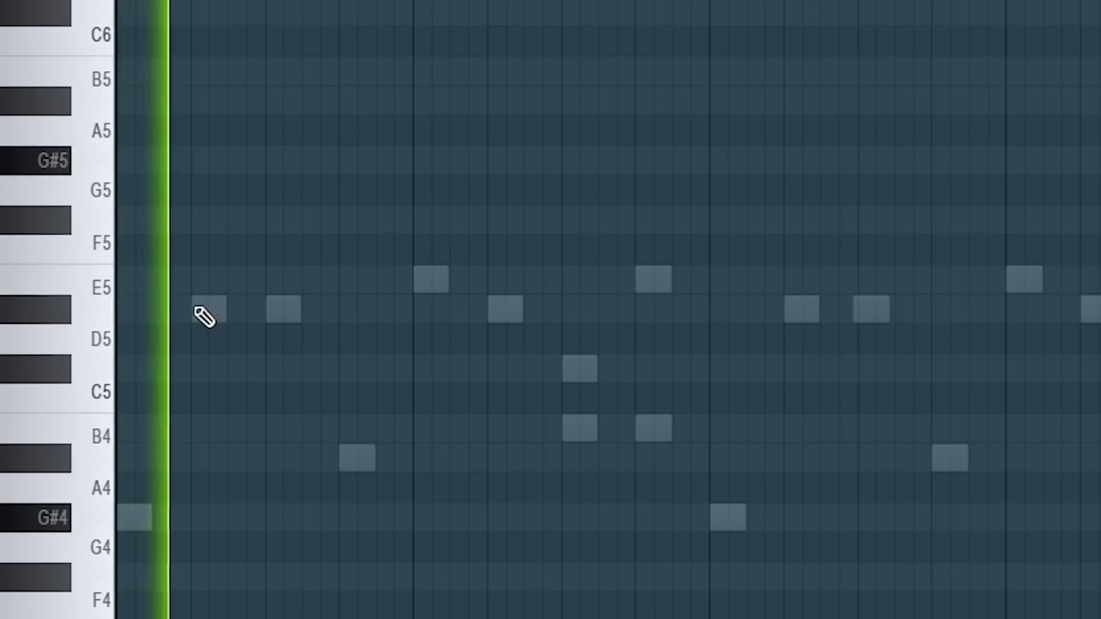
{"action": "left_click", "coordinate": [279, 308]}
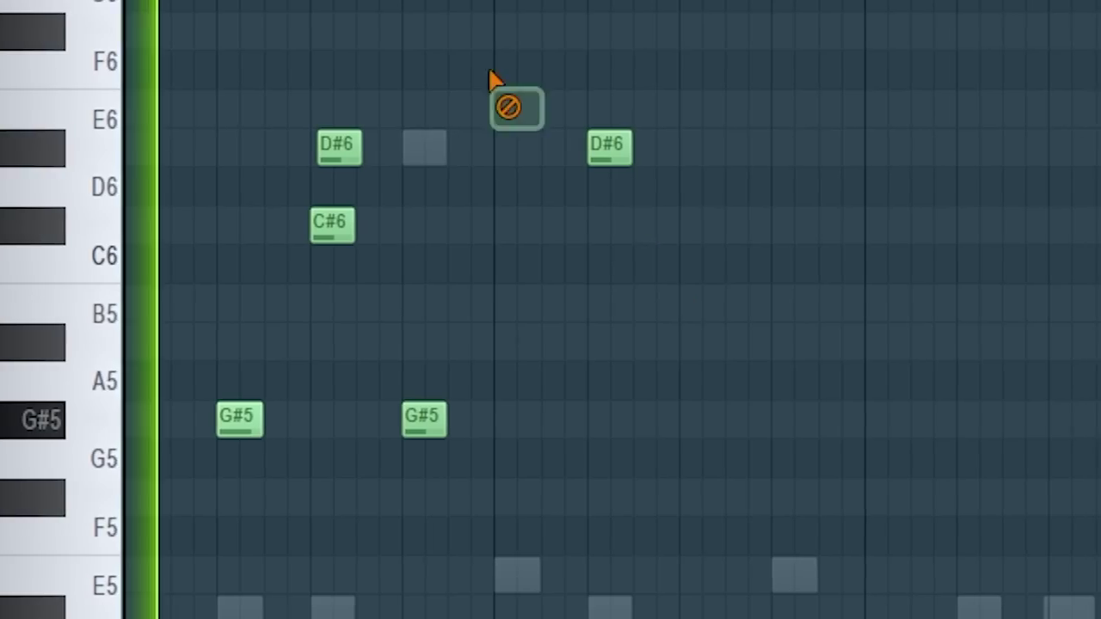
Step: Remove the last D#6 note, then select all remaining melody notes and reposition them in the piano roll
{"action": "right_click", "coordinate": [602, 142]}
{"action": "key", "text": "ctrl+a"}
{"action": "left_click_drag", "start_coordinate": [199, 421], "coordinate": [776, 436]}
{"action": "left_click", "coordinate": [869, 544]}
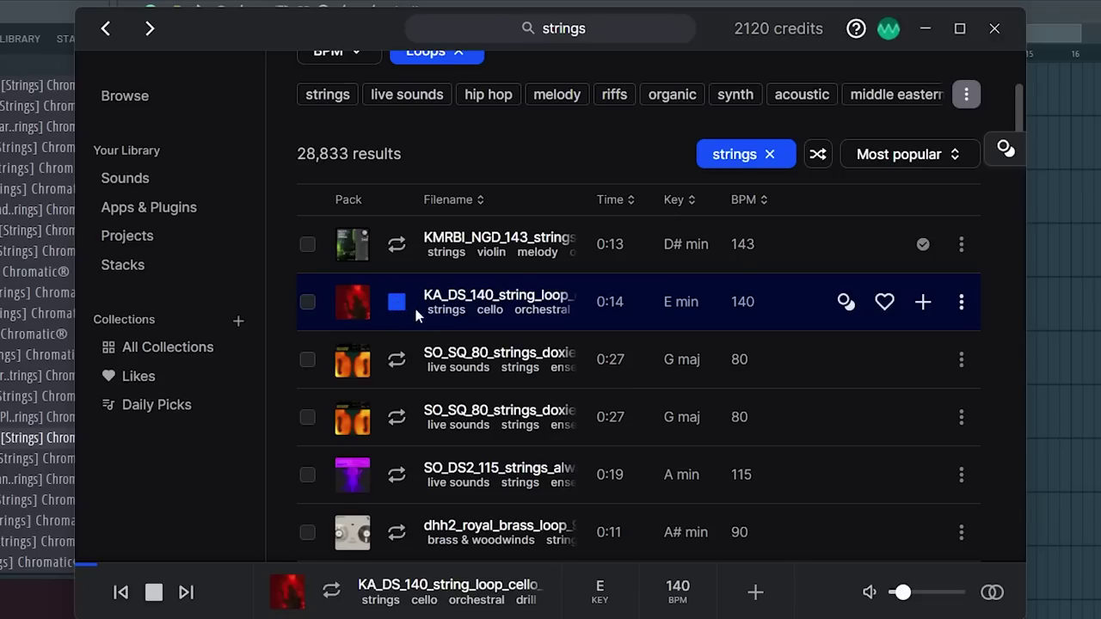
Step: Browse the strings loops and open the channel settings of the KA_DS_140_string_loop_cello_high_preperation_Em clip on track 3
{"action": "scroll", "coordinate": [407, 331], "scroll_direction": "down", "scroll_amount": 3}
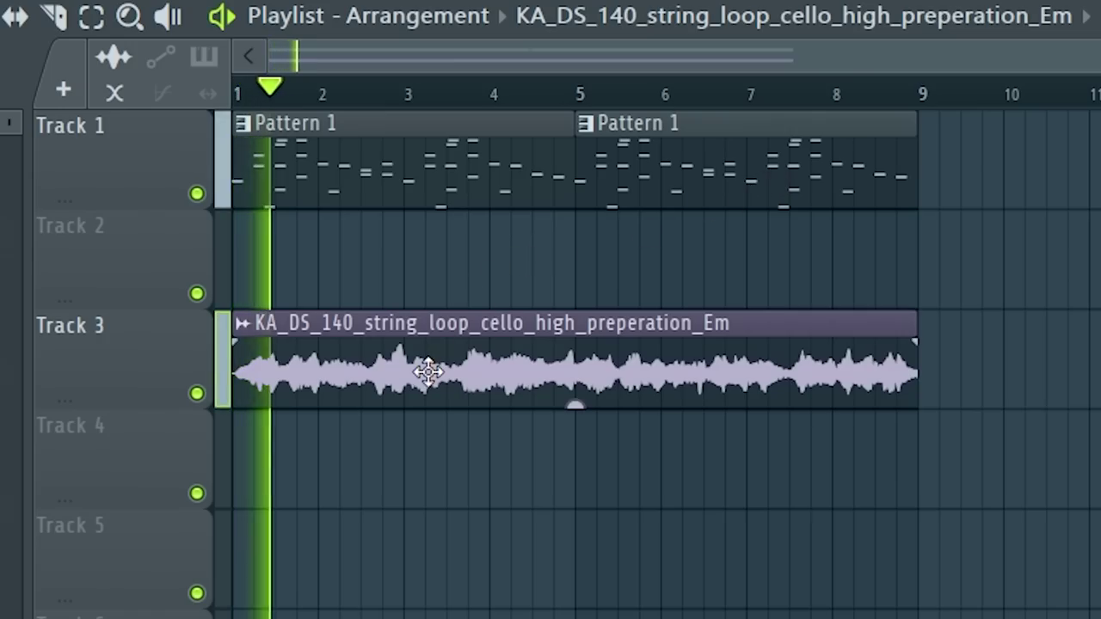
{"action": "double_click", "coordinate": [418, 338]}
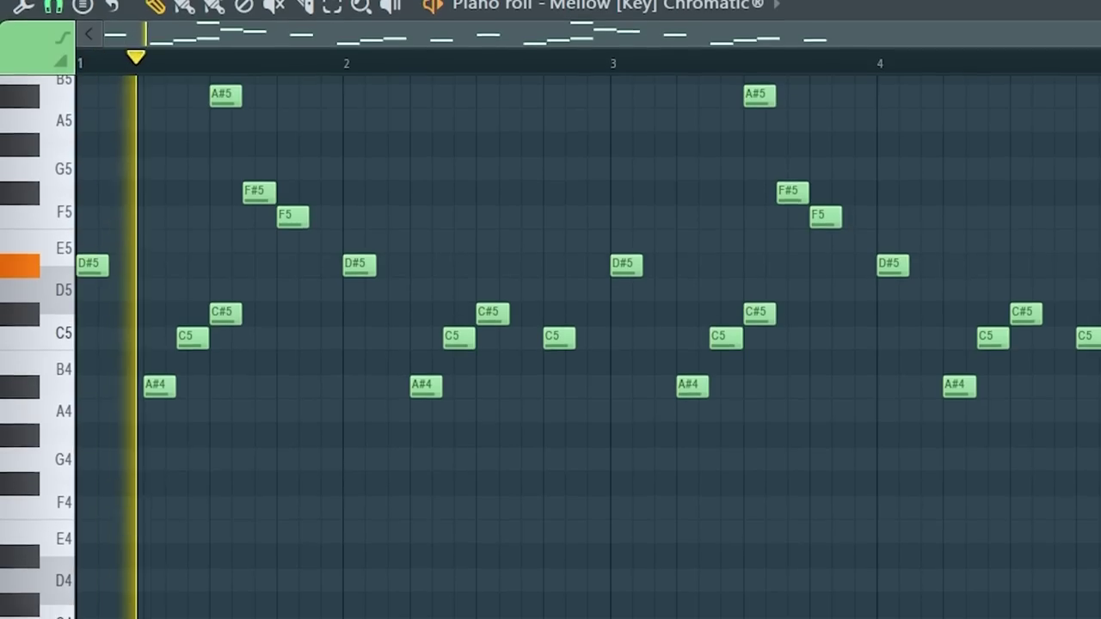
Step: Add a G#3 note in the first bar, below the E4 and D#4 notes
{"action": "scroll", "coordinate": [529, 477], "scroll_direction": "up", "scroll_amount": 3}
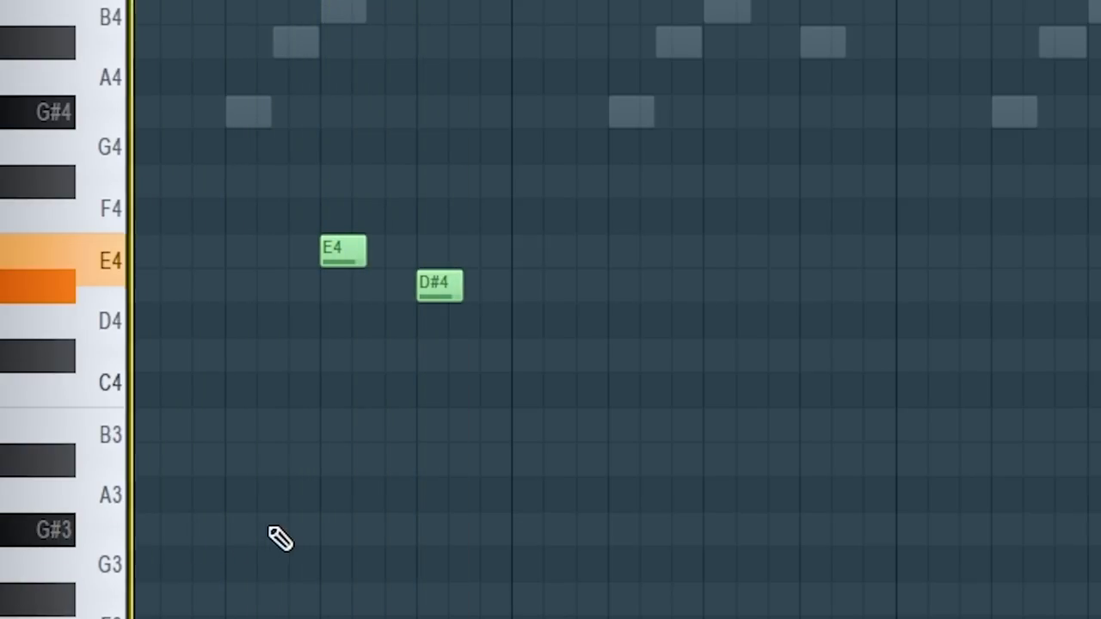
{"action": "left_click", "coordinate": [280, 537]}
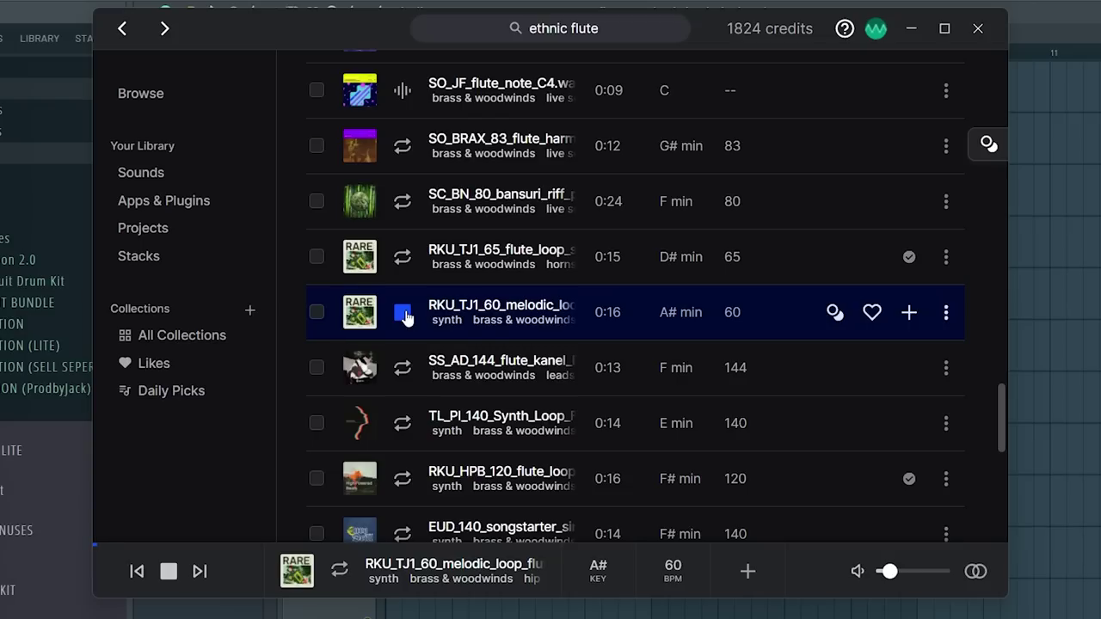
Step: Browse the ethnic flute loops and review the RKU_TJ1_60 flute clip on track 4 against Pattern 1
{"action": "scroll", "coordinate": [399, 301], "scroll_direction": "down", "scroll_amount": 2}
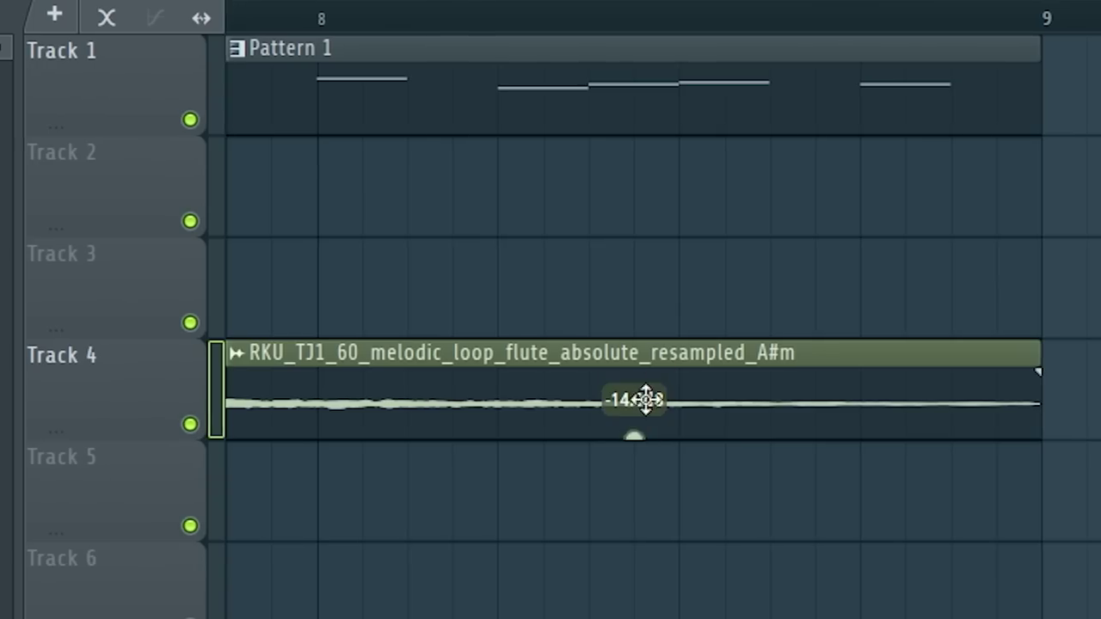
{"action": "scroll", "coordinate": [432, 231], "scroll_direction": "down", "scroll_amount": 4}
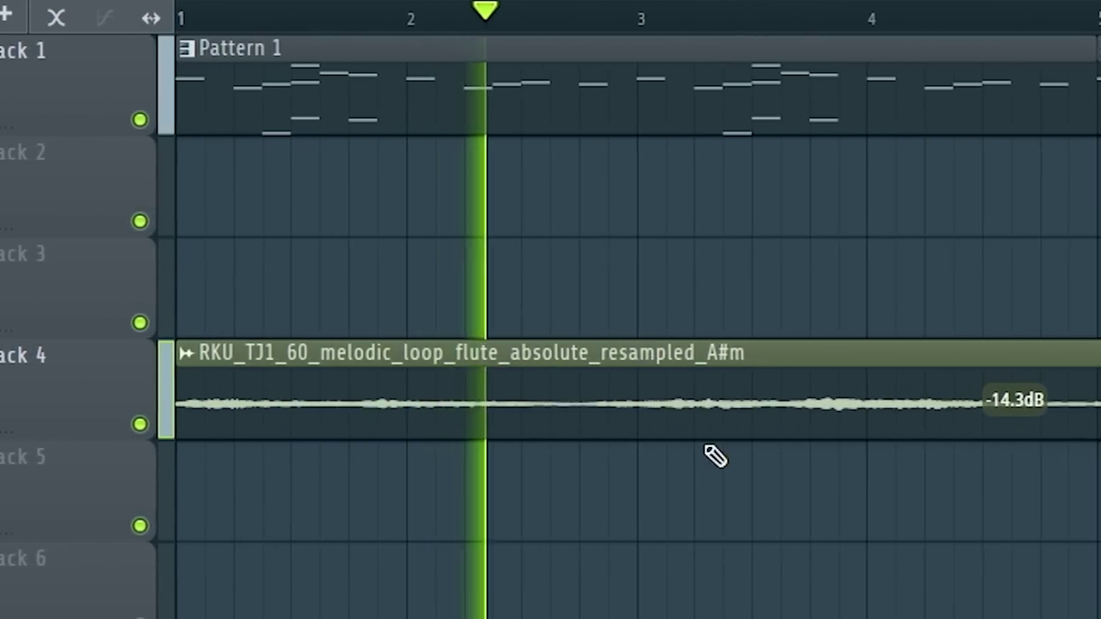
{"action": "scroll", "coordinate": [674, 421], "scroll_direction": "down", "scroll_amount": 3}
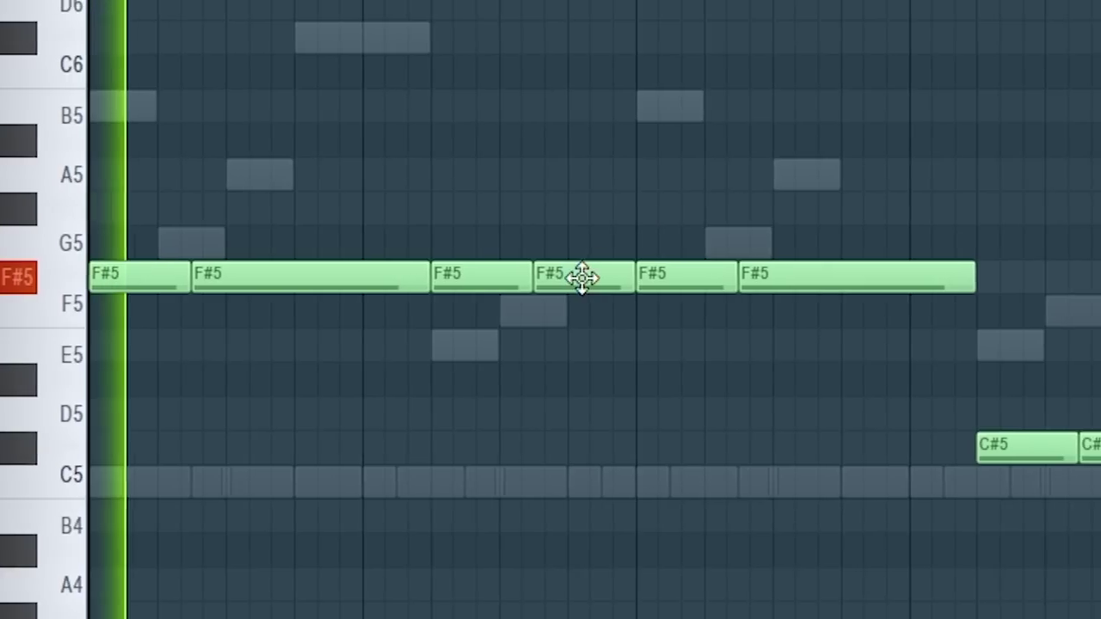
Step: Delete the fourth F#5 note and adjust the F#5 note just before it
{"action": "right_click", "coordinate": [582, 275]}
{"action": "left_click_drag", "start_coordinate": [486, 275], "coordinate": [528, 297]}
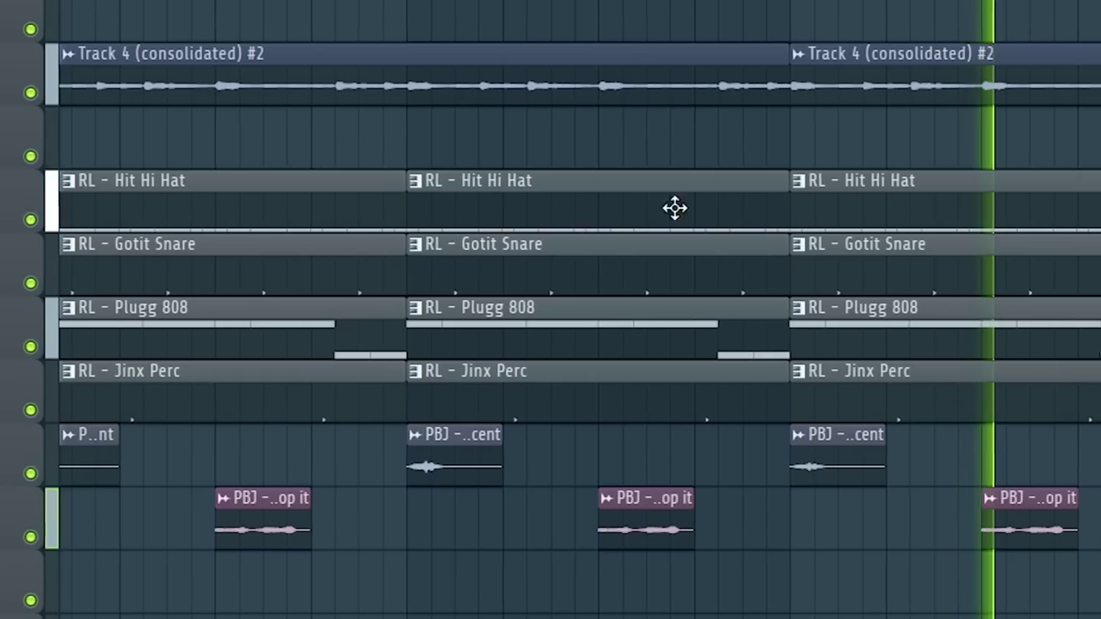
{"action": "scroll", "coordinate": [728, 491], "scroll_direction": "down", "scroll_amount": 3}
{"action": "scroll", "coordinate": [676, 526], "scroll_direction": "up", "scroll_amount": 3}
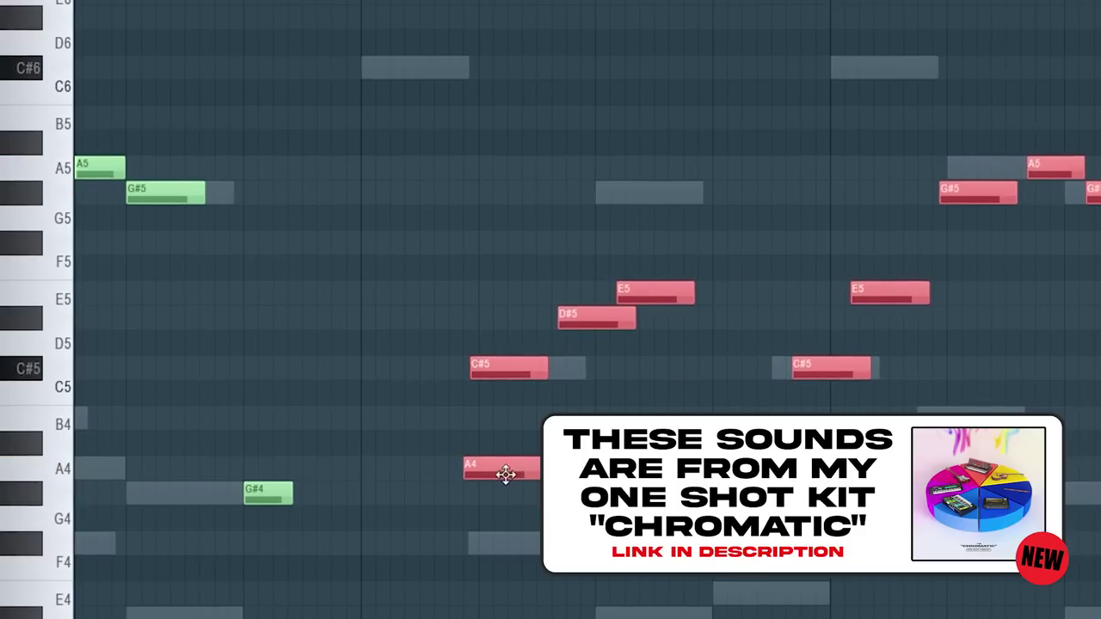
{"action": "scroll", "coordinate": [516, 470], "scroll_direction": "down", "scroll_amount": 4}
{"action": "scroll", "coordinate": [349, 484], "scroll_direction": "up", "scroll_amount": 6}
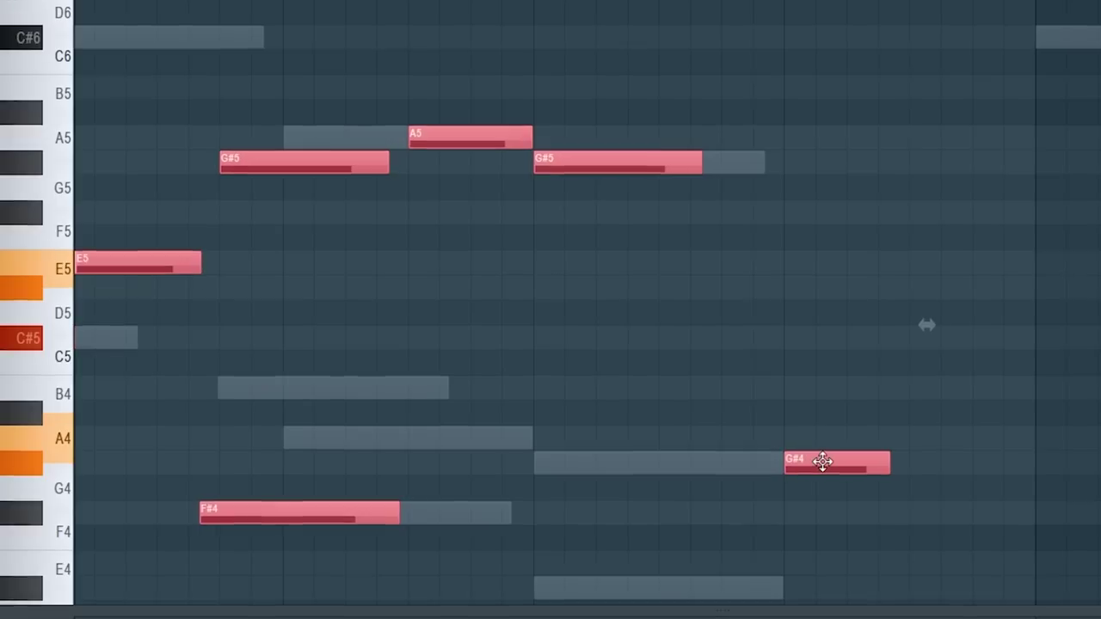
{"action": "scroll", "coordinate": [588, 440], "scroll_direction": "down", "scroll_amount": 4}
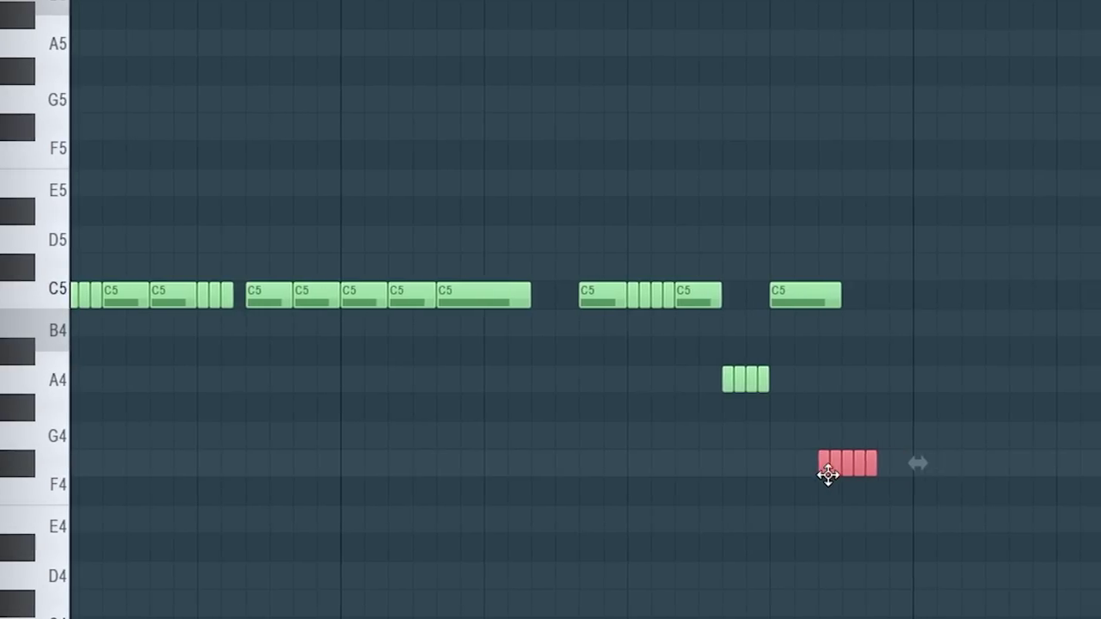
Step: Toggle playback and reposition the second Beat 12 slice note in the piano roll
{"action": "key", "text": "space"}
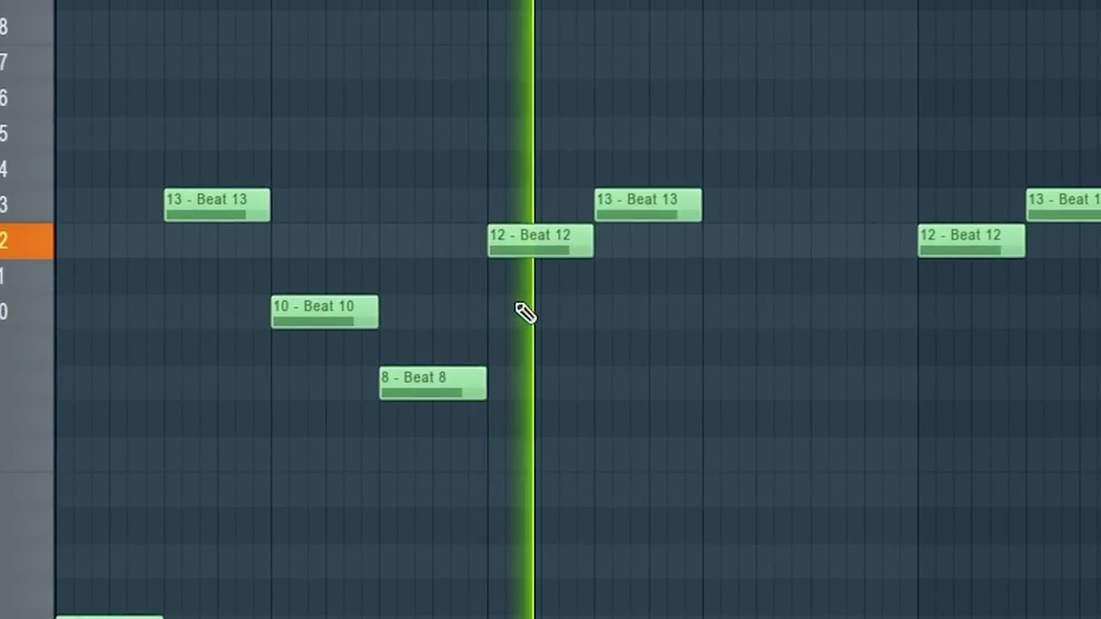
{"action": "left_click_drag", "start_coordinate": [984, 242], "coordinate": [929, 573]}
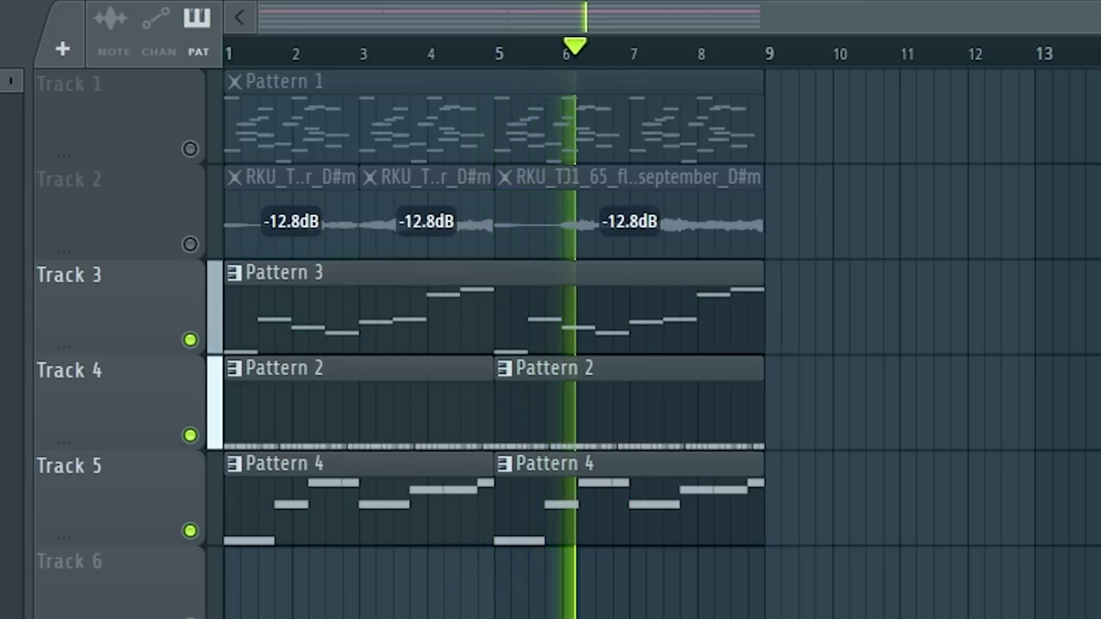
{"action": "key", "text": "Page_Up"}
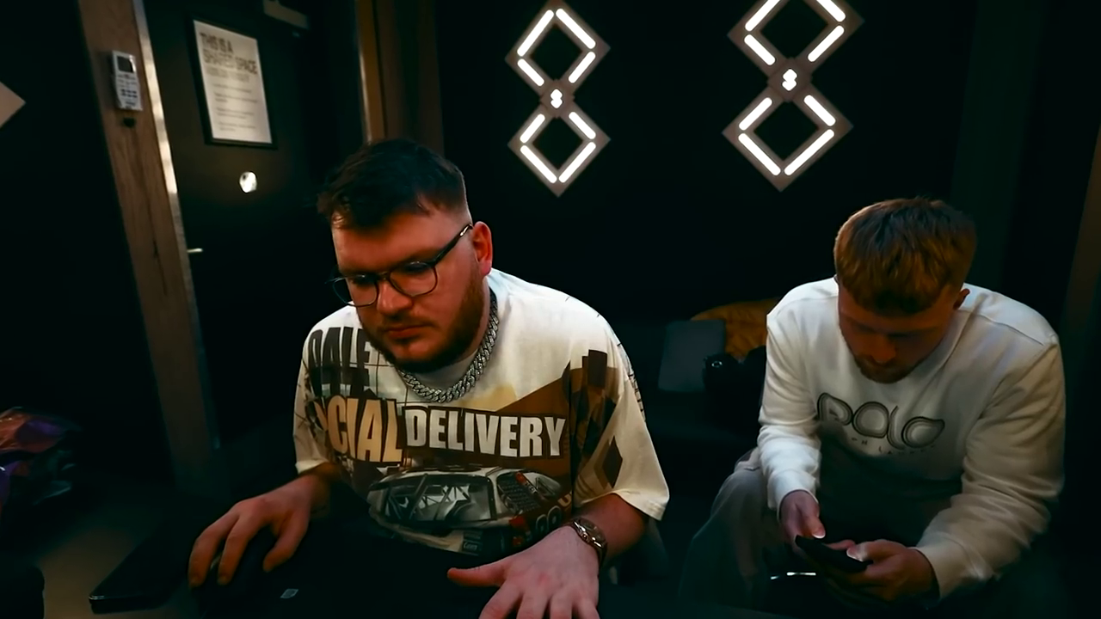